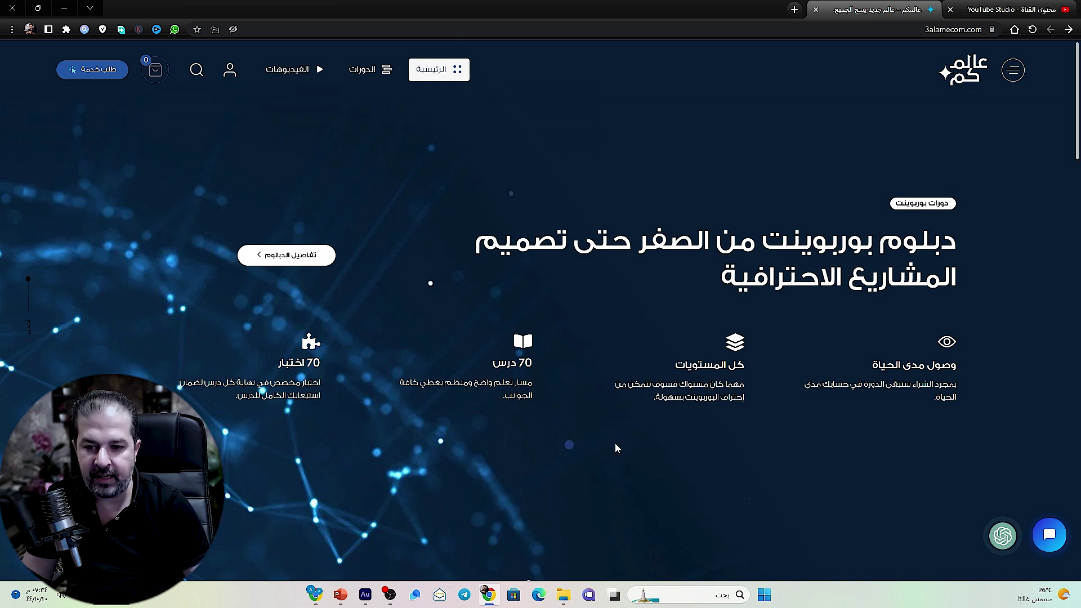
Scroll through the deck to review the four dark 1960–1963 slides and the empty fifth slide
scroll(616, 446, "down", 2)
scroll(616, 447, "down", 2)
scroll(616, 446, "down", 1)
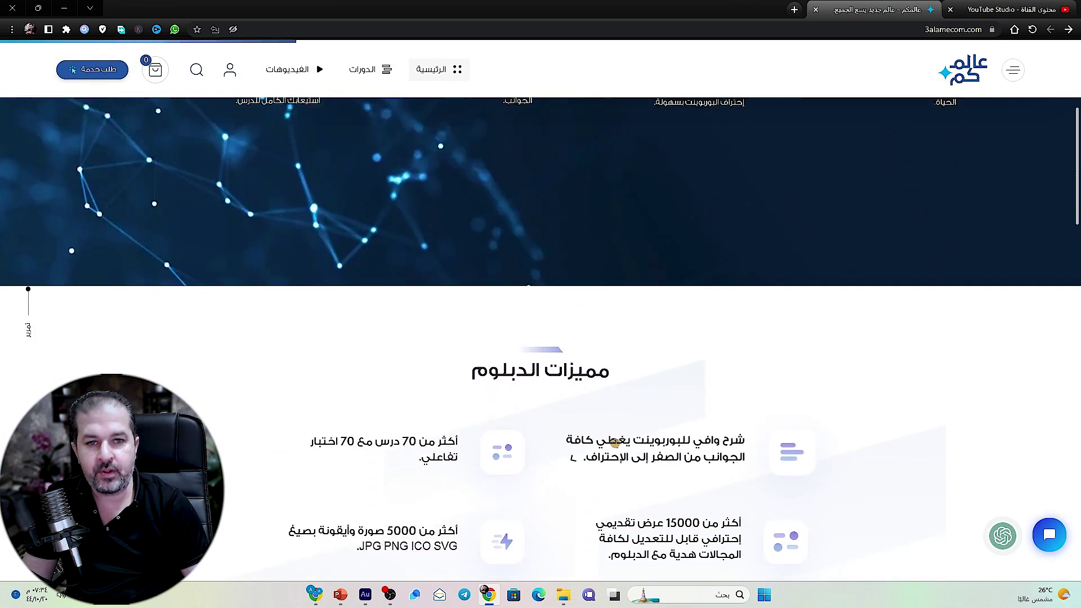
scroll(615, 446, "down", 1)
scroll(616, 447, "down", 2)
scroll(616, 446, "down", 1)
scroll(616, 446, "down", 2)
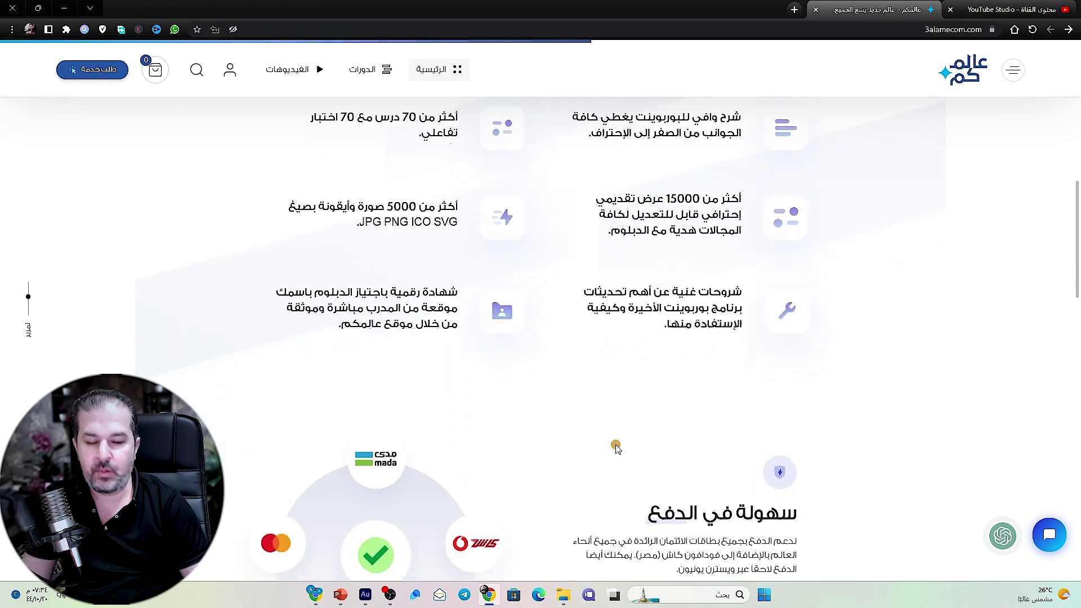
scroll(616, 446, "down", 1)
scroll(616, 447, "down", 1)
scroll(615, 446, "down", 1)
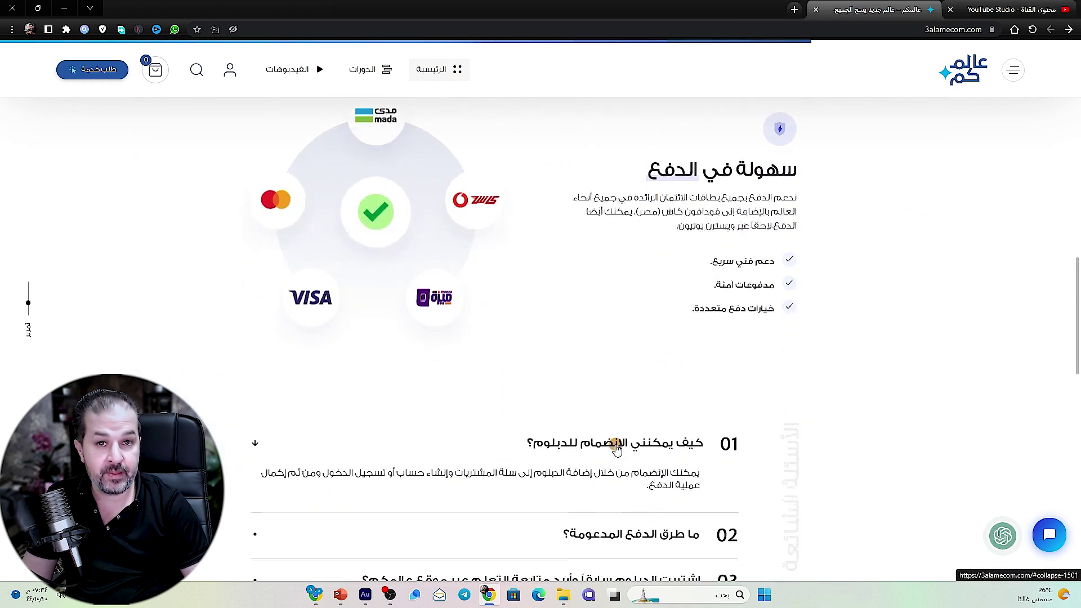
scroll(616, 446, "down", 1)
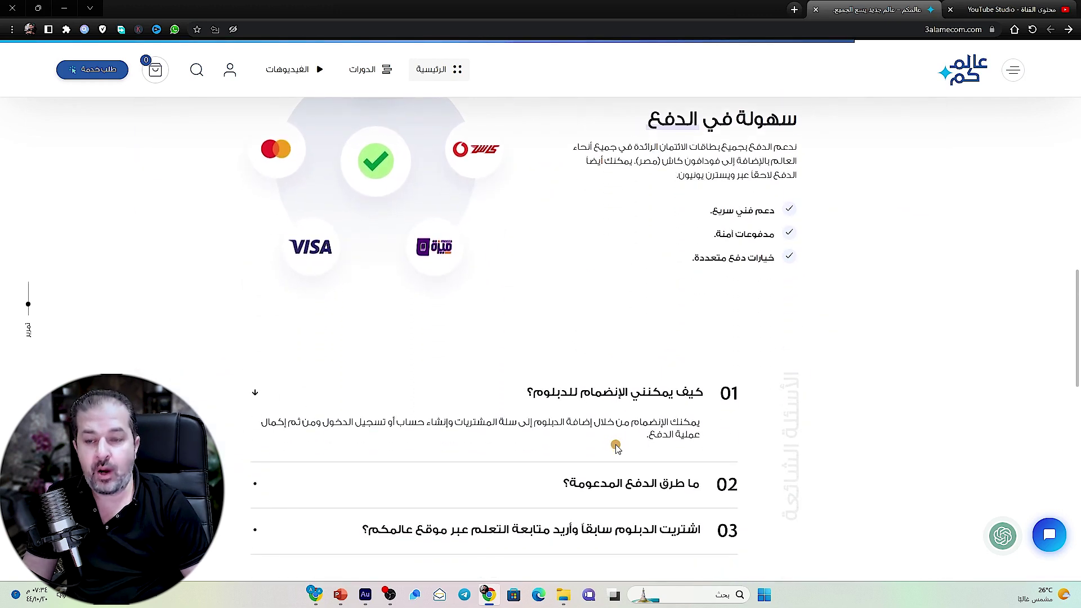
scroll(616, 447, "down", 3)
scroll(616, 447, "down", 1)
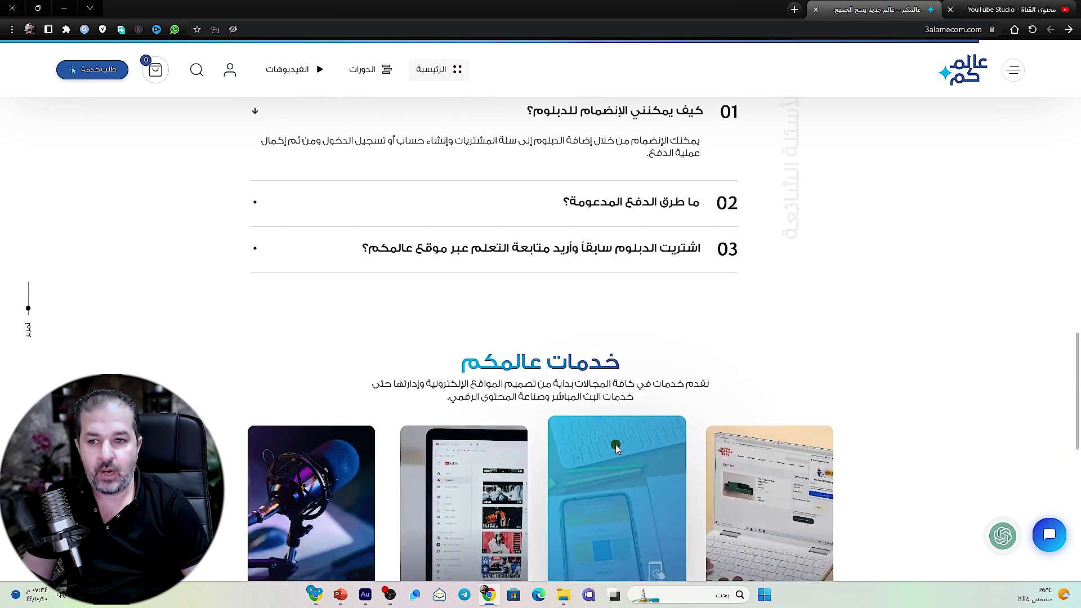
scroll(616, 446, "up", 1)
scroll(616, 446, "up", 2)
scroll(615, 446, "up", 4)
scroll(616, 446, "up", 4)
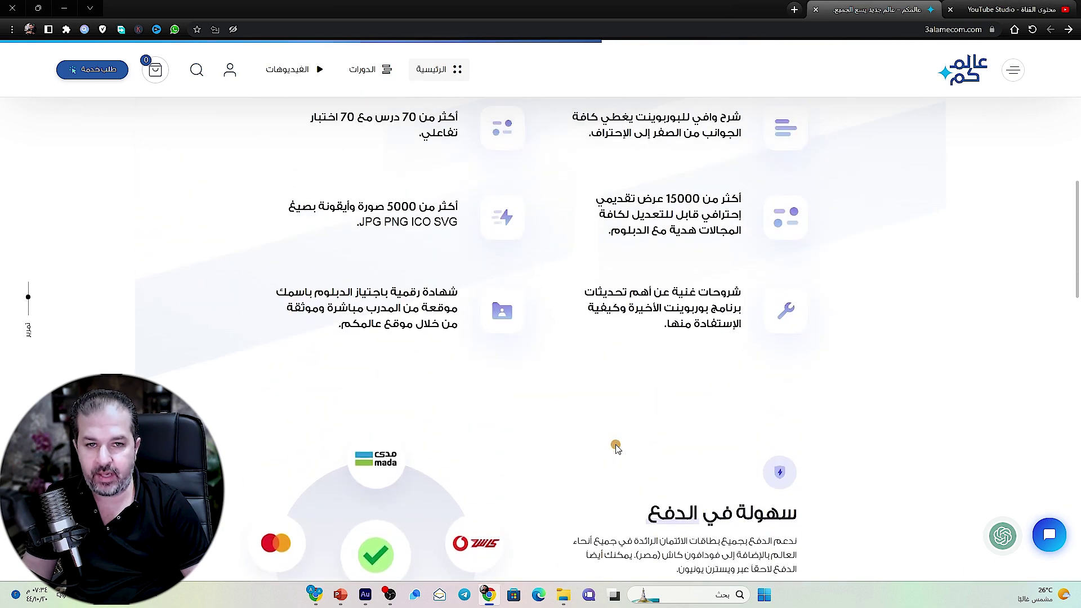
scroll(616, 446, "up", 2)
scroll(616, 447, "up", 4)
scroll(615, 446, "up", 4)
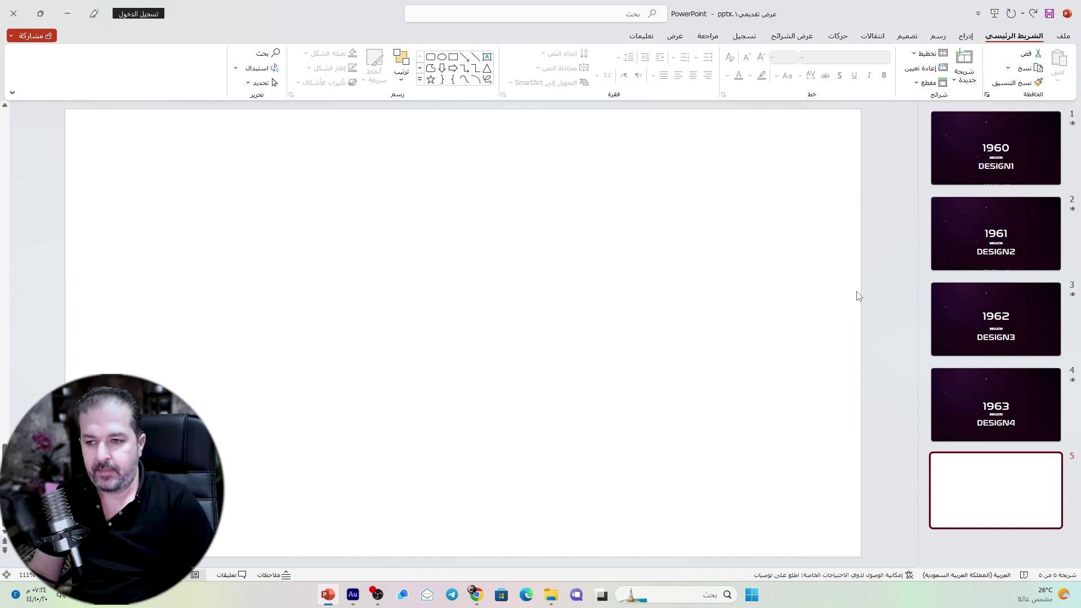
Copy the year text box from slide 1 and paste it onto slide 5
left_click(962, 164)
left_click(485, 302)
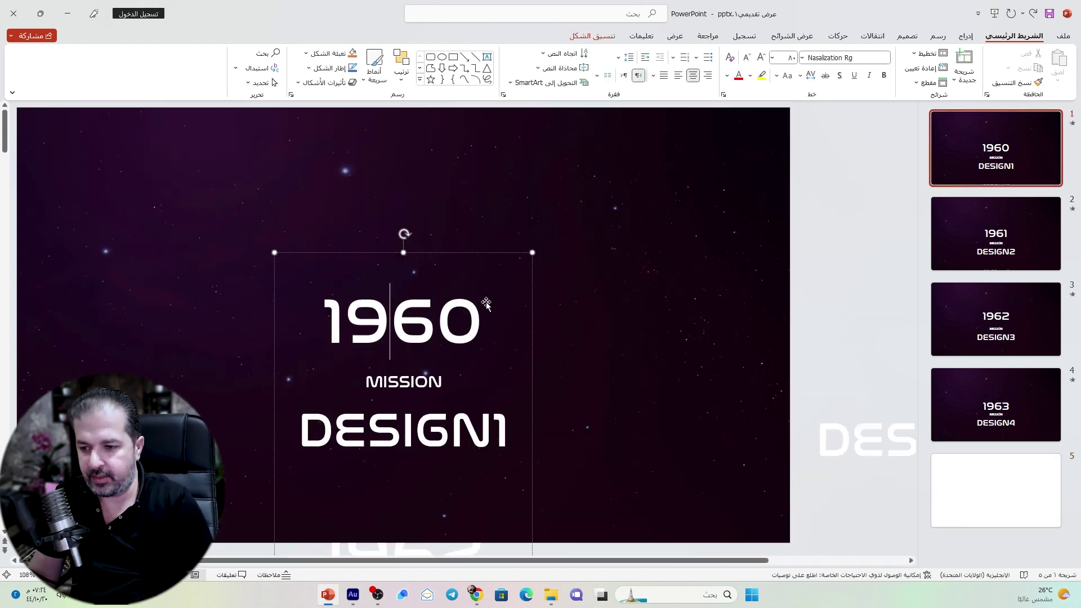
left_click(532, 286)
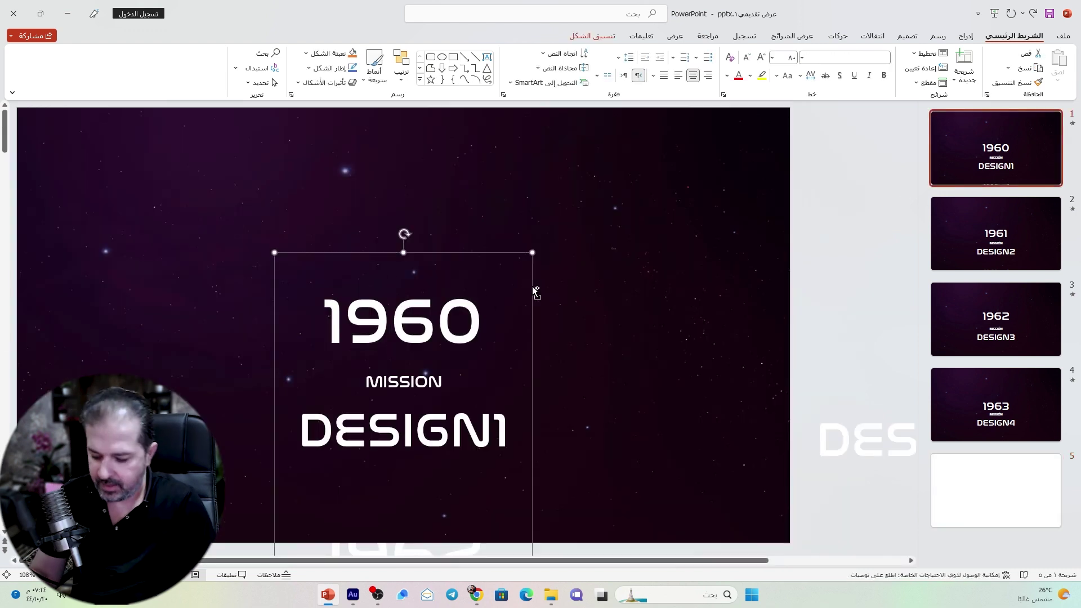
left_click(1036, 483)
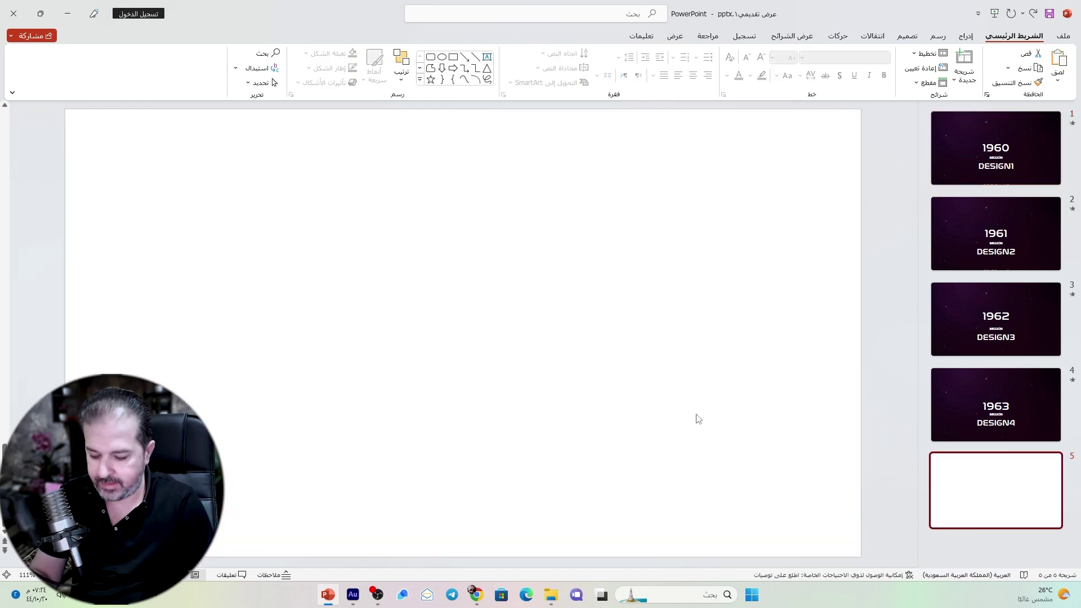
key("ctrl+v")
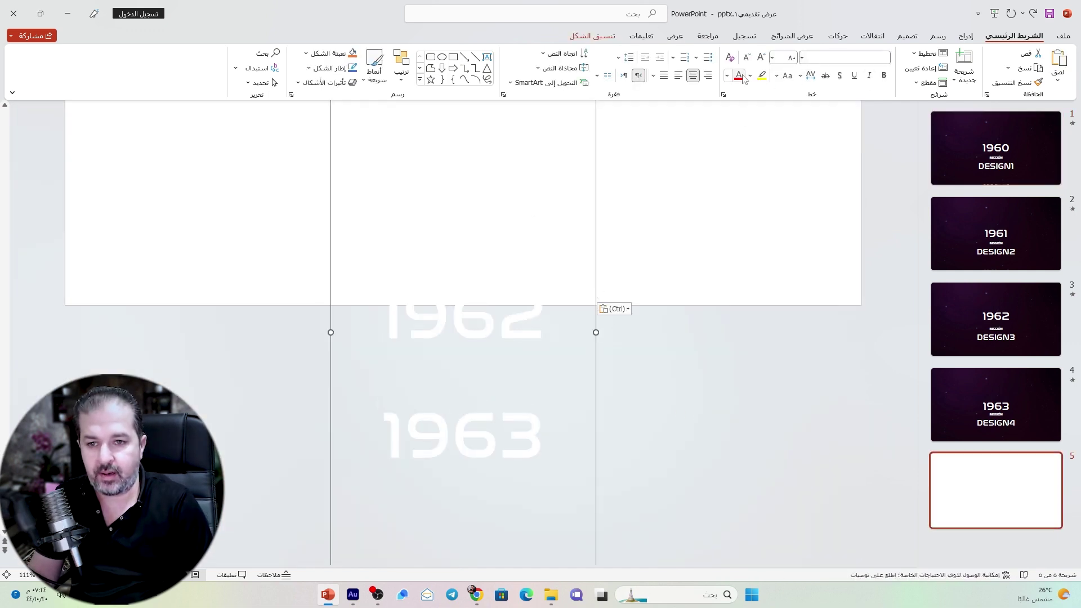
Make the pasted 1960–1963 years black and move the stack up, centred on the slide
left_click(727, 77)
left_click(728, 105)
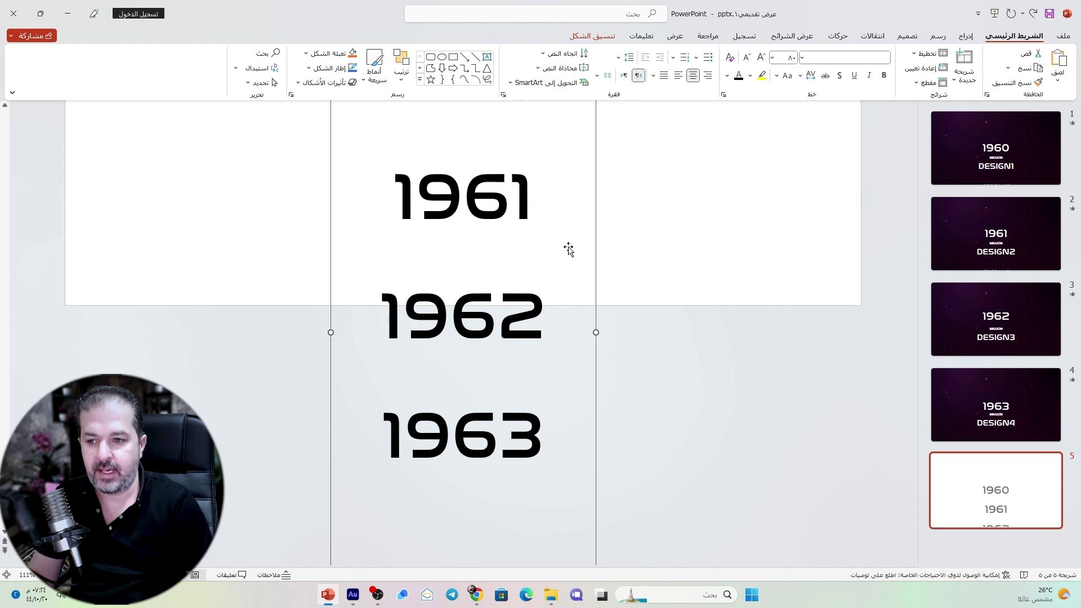
scroll(489, 266, "down", 5, "ctrl")
left_click(466, 488)
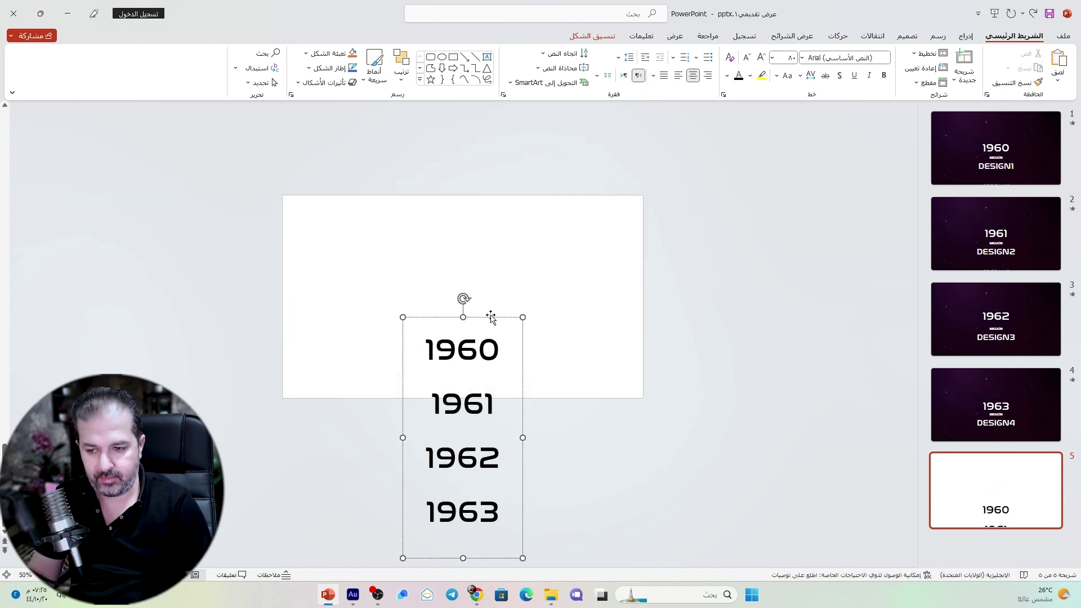
left_click_drag(490, 318, 490, 271)
left_click(549, 302)
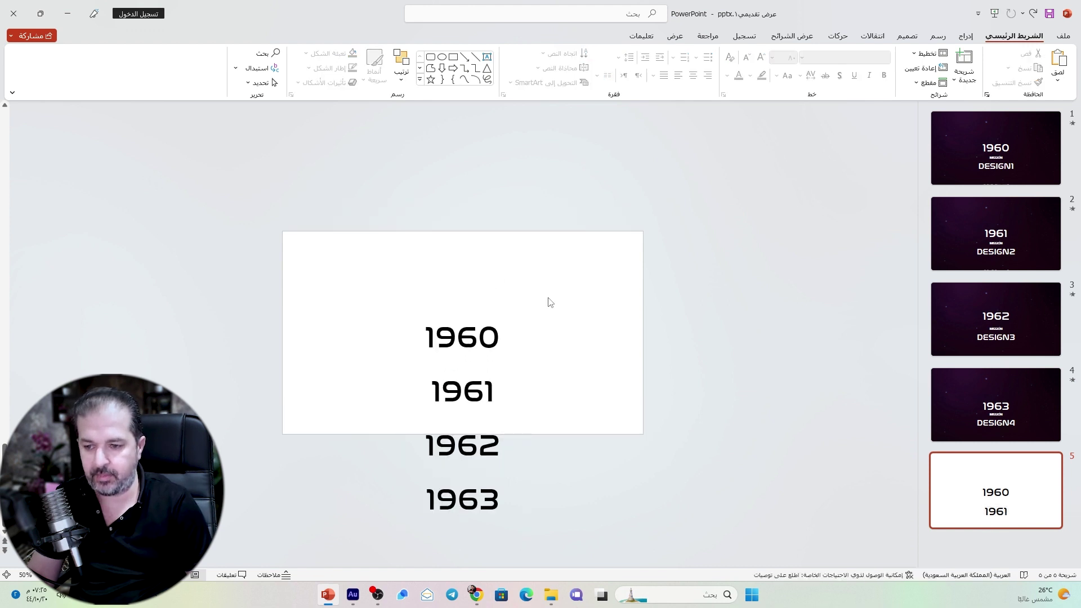
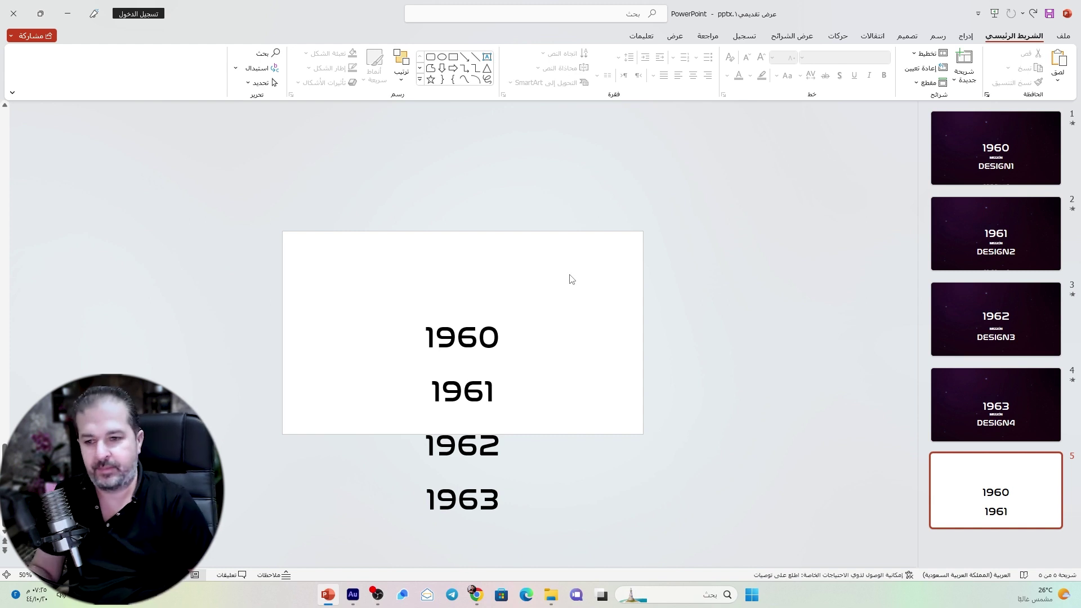
Draw a rectangle spanning all of slide 5 and fill it black
left_click(967, 36)
left_click(888, 70)
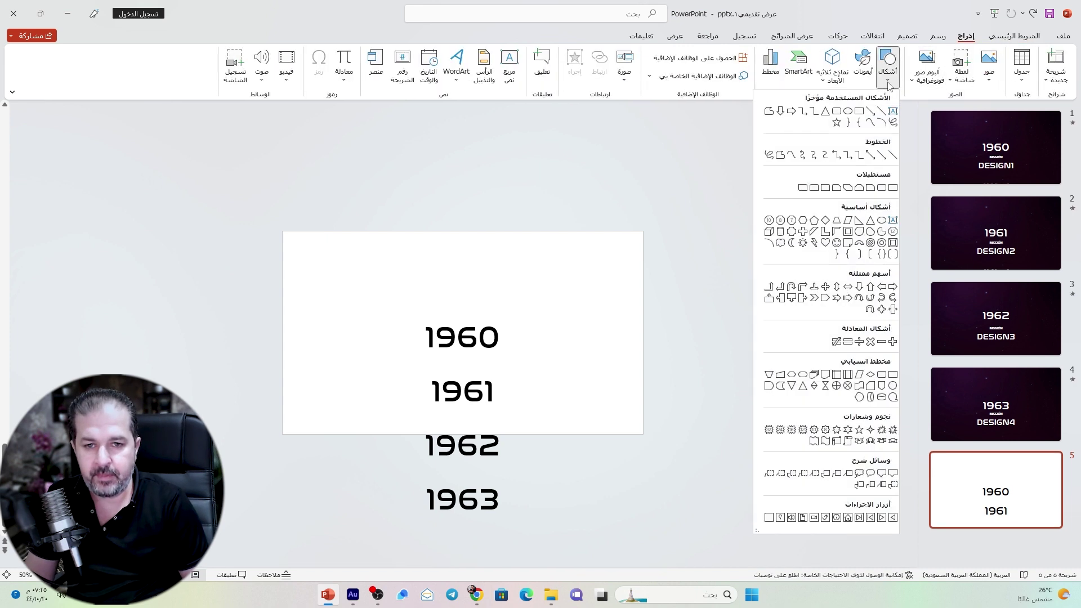
left_click(859, 112)
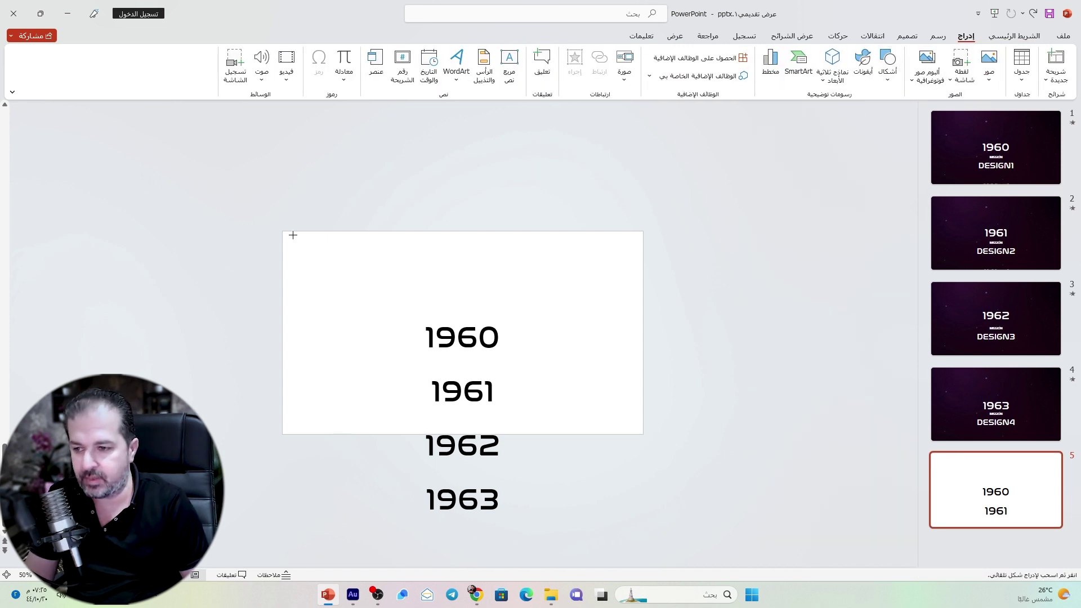
left_click_drag(282, 231, 643, 434)
left_click(649, 69)
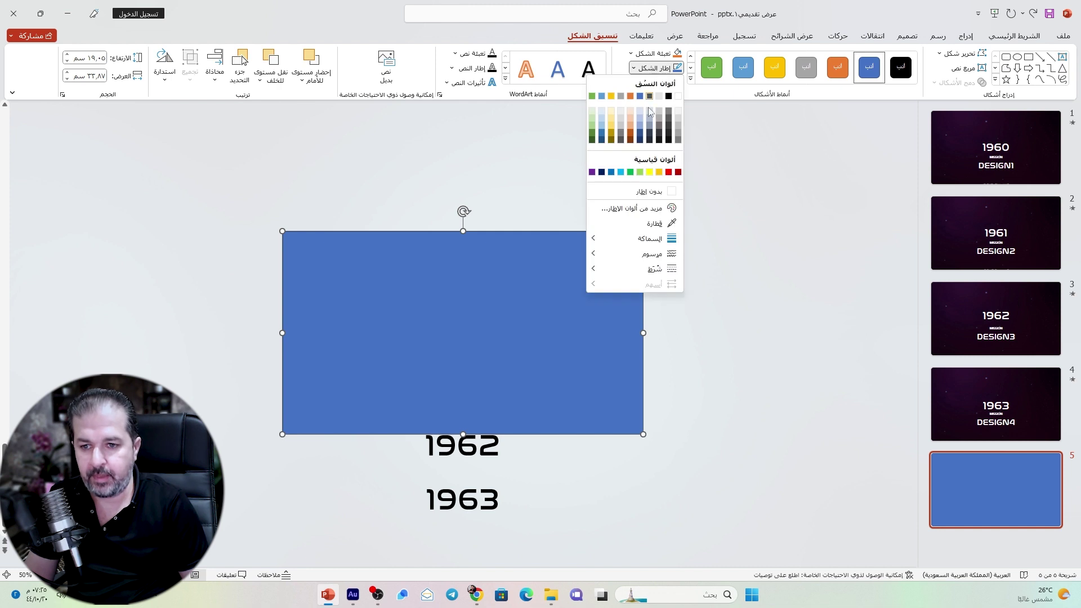
left_click(662, 70)
left_click(655, 54)
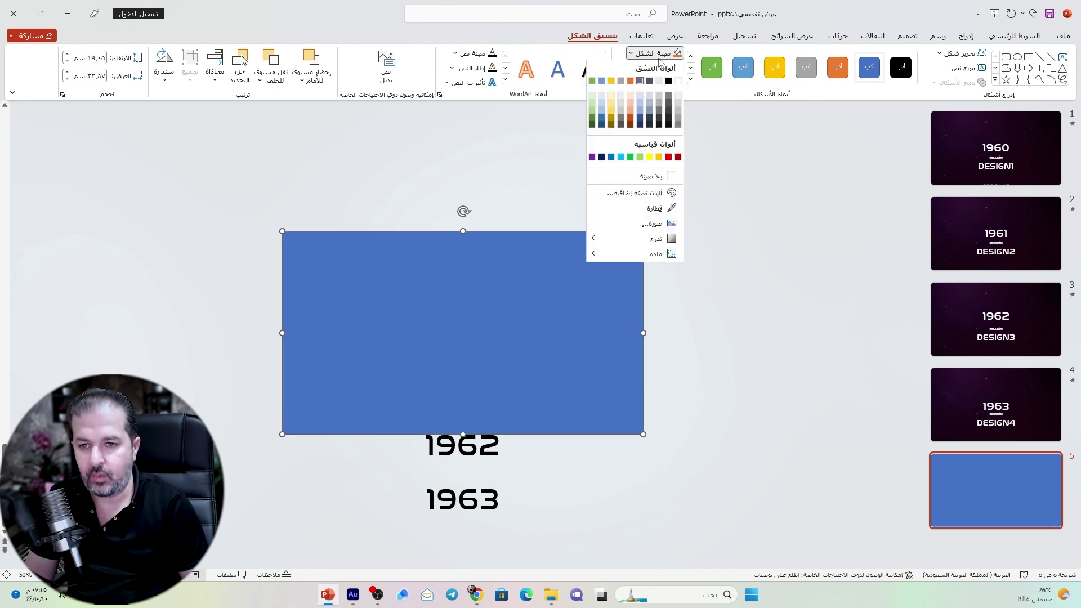
left_click(668, 81)
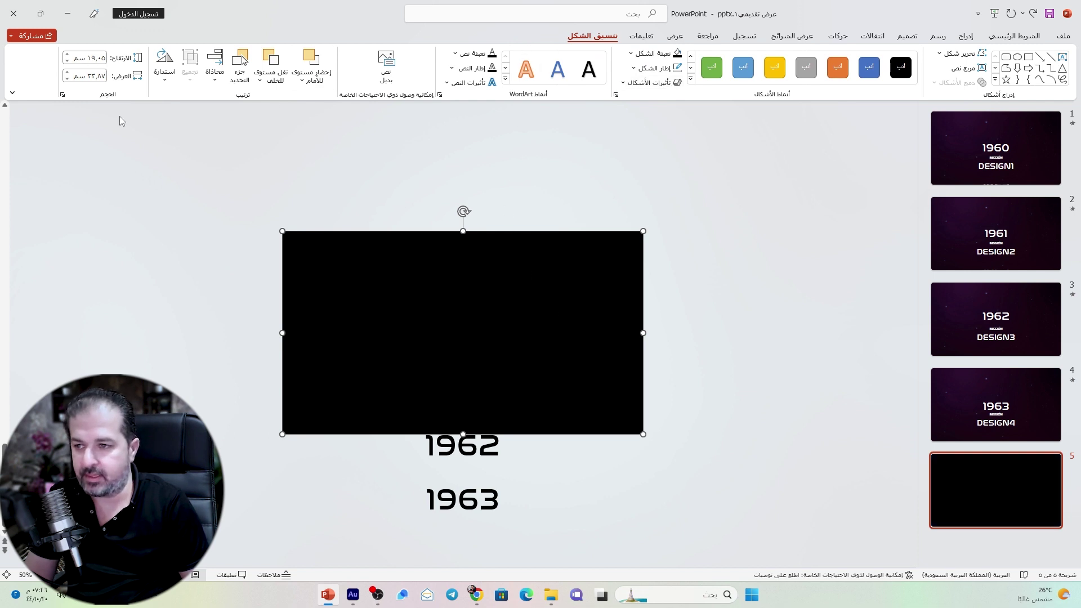
Send the black rectangle to back, make the year text white, and raise the year column
left_click(277, 82)
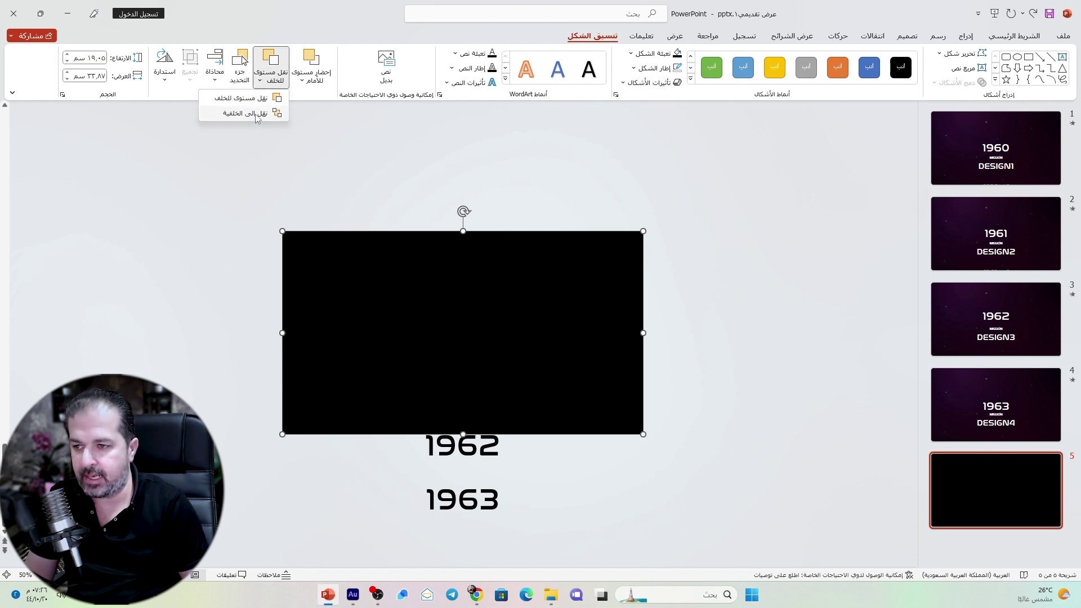
left_click(247, 113)
left_click(510, 498)
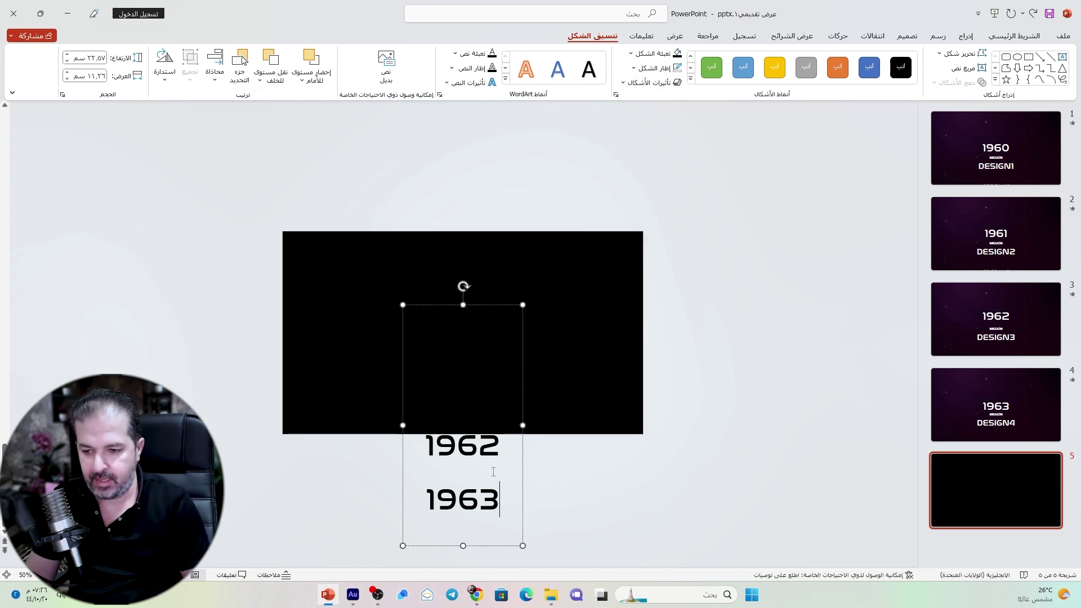
left_click(525, 472)
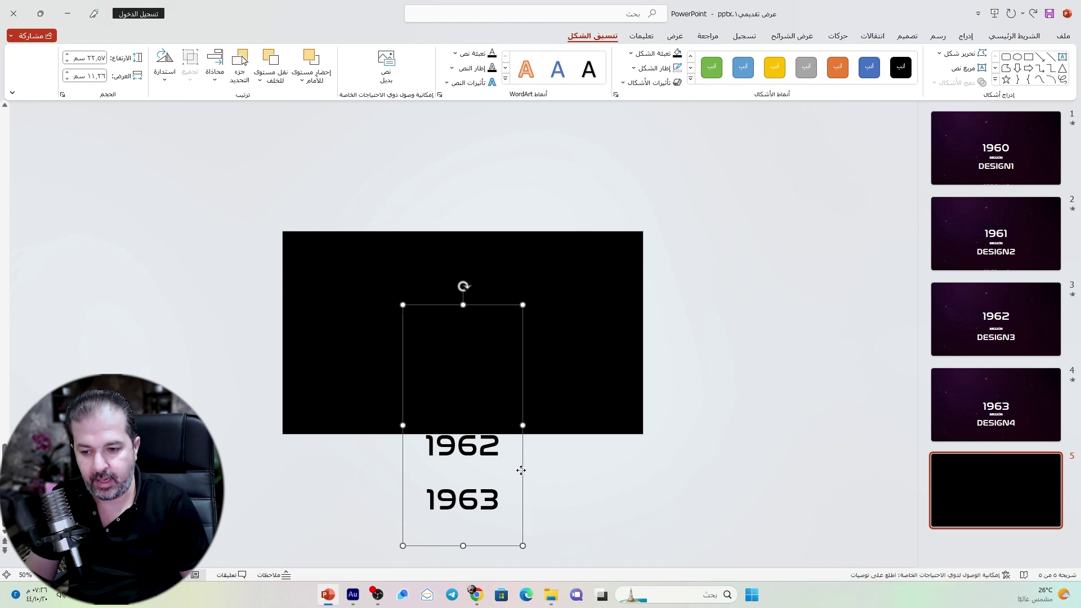
left_click(1003, 34)
left_click(728, 76)
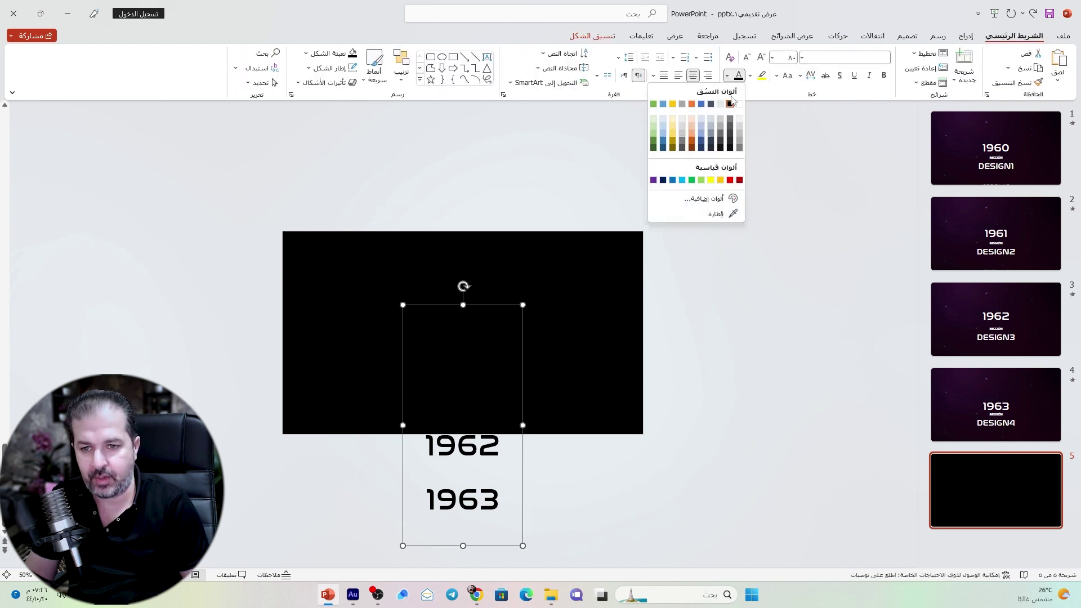
left_click(739, 104)
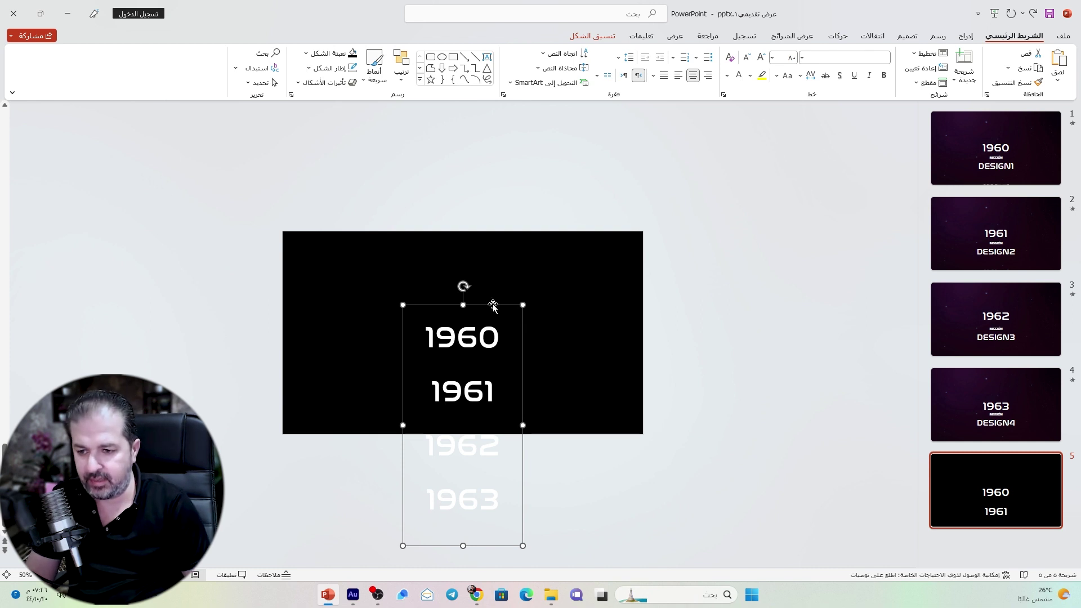
mouse_move(492, 306)
left_mouse_down()
mouse_move(493, 277)
mouse_move(488, 284)
left_mouse_up()
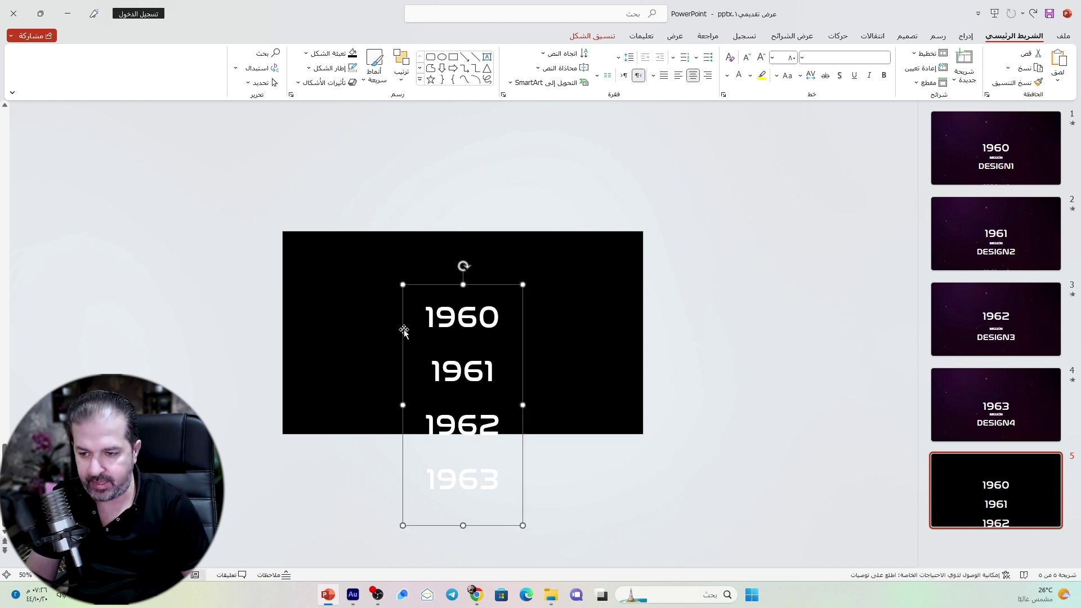
left_click(735, 311)
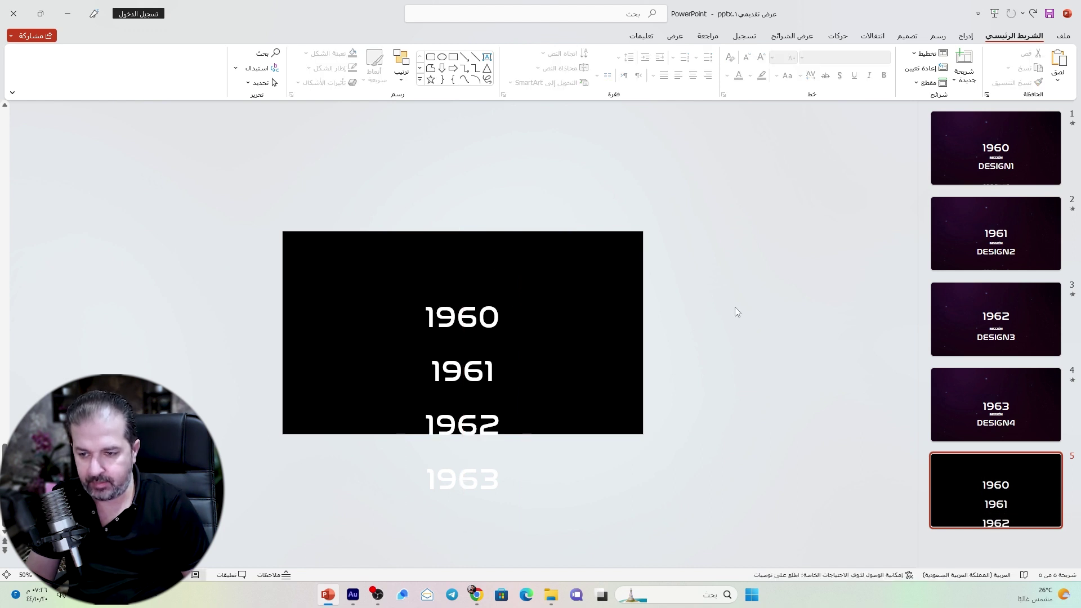
Draw a small no-fill rectangle over 1960 at the top of the year column
left_click(965, 37)
left_click(888, 82)
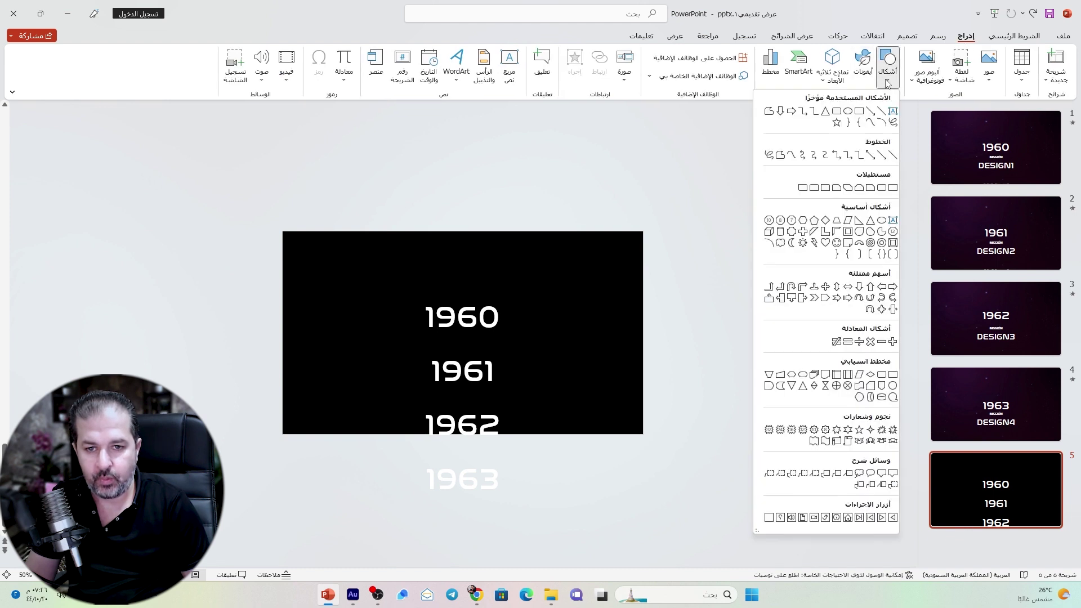
left_click(858, 112)
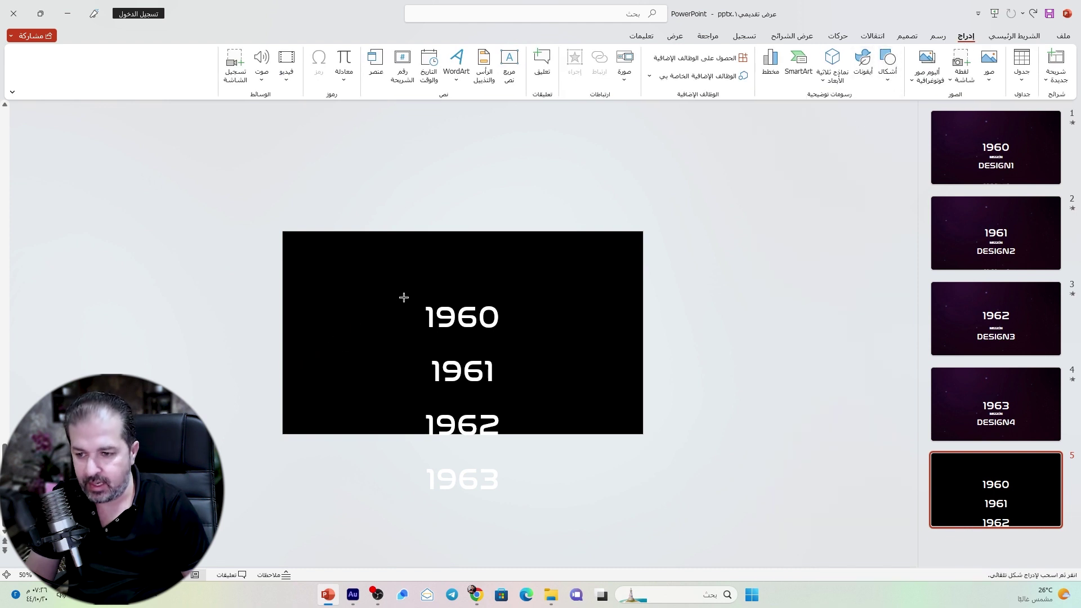
left_click_drag(404, 297, 513, 333)
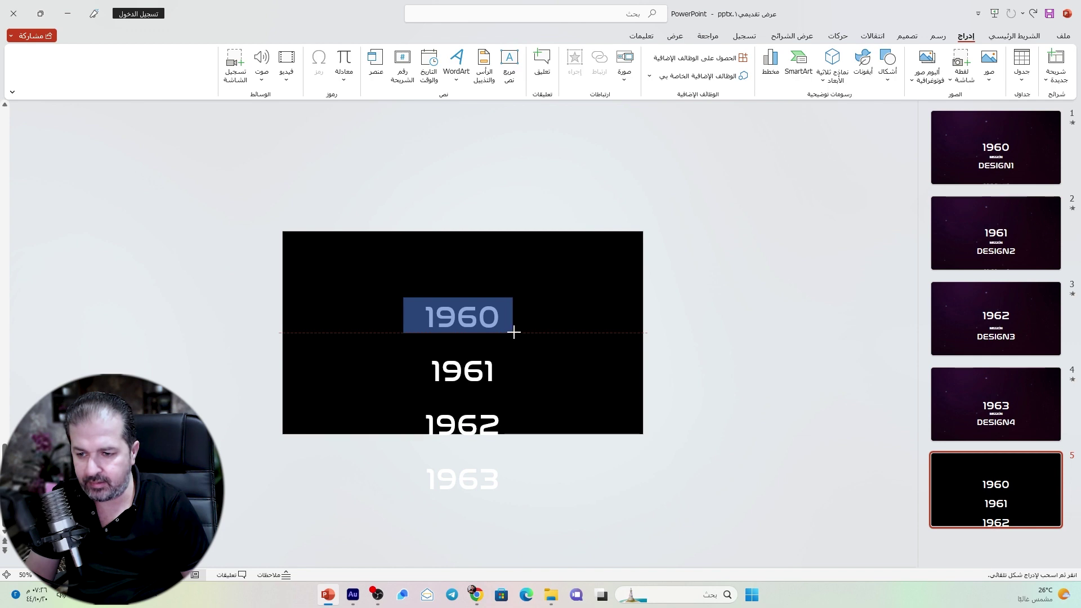
left_click_drag(516, 332, 516, 333)
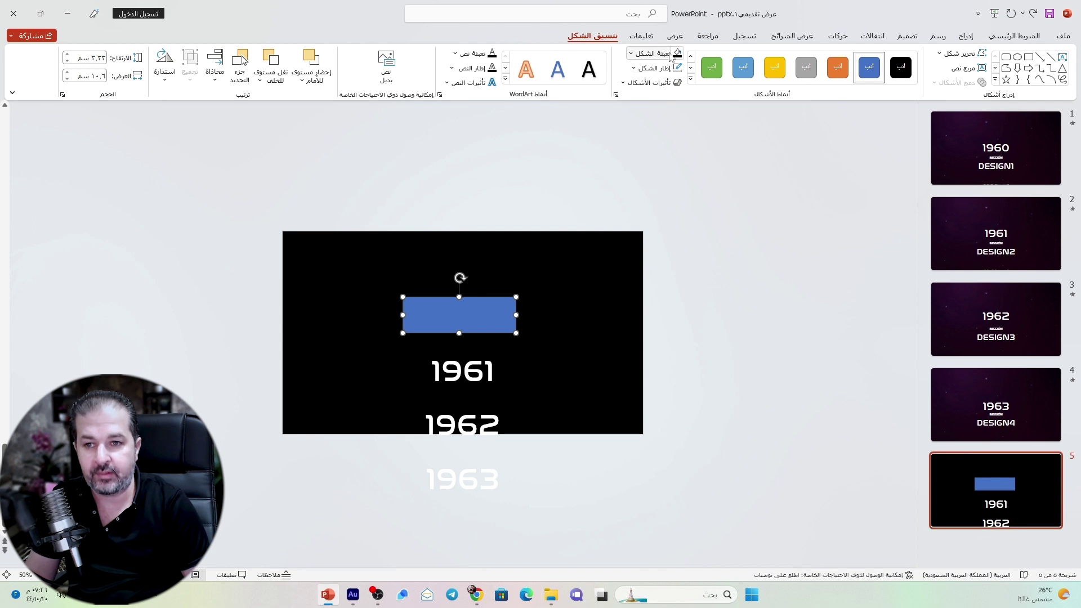
left_click(678, 54)
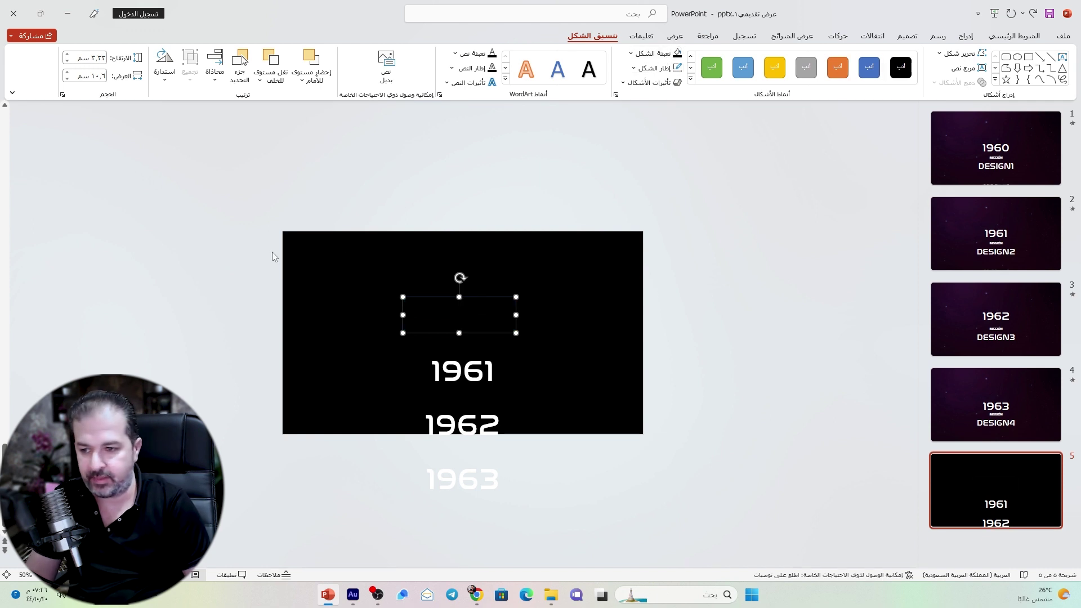
Combine the black rectangle with the small one to cut out the window
left_click(299, 244)
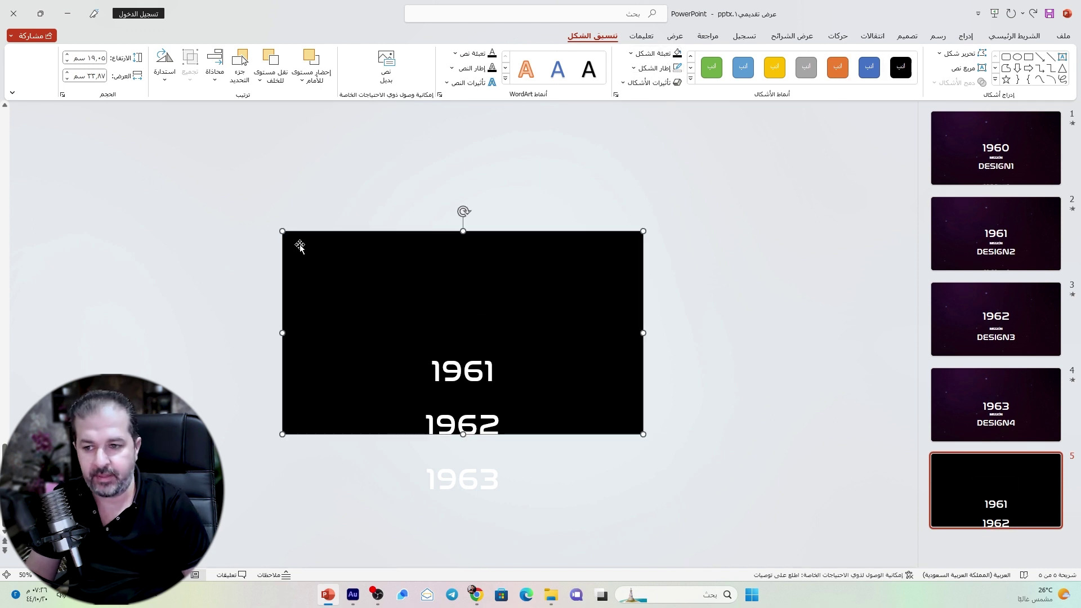
left_click(458, 309, "shift")
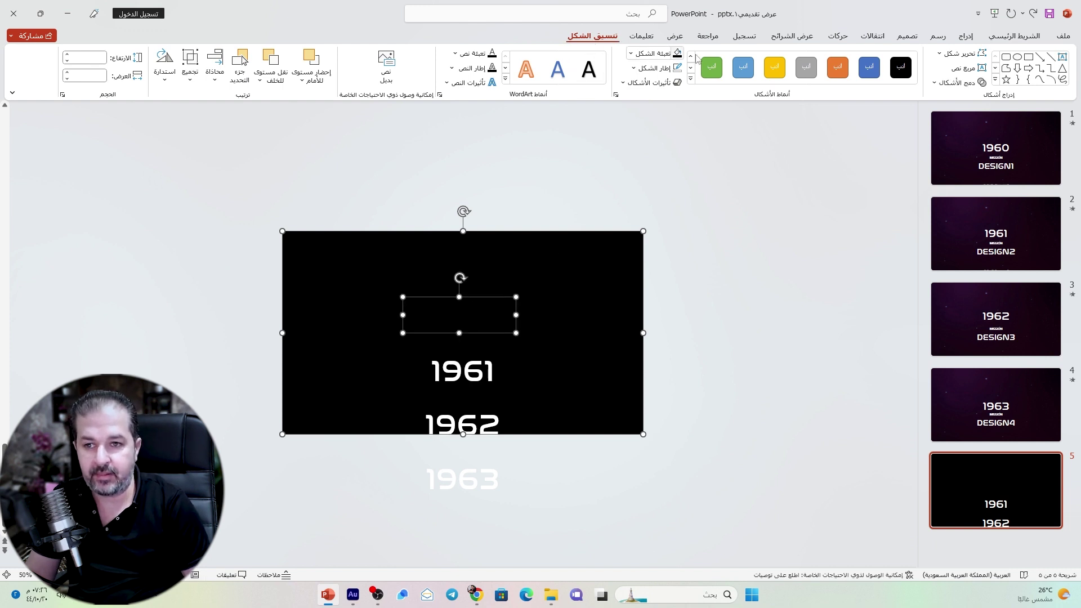
left_click(944, 83)
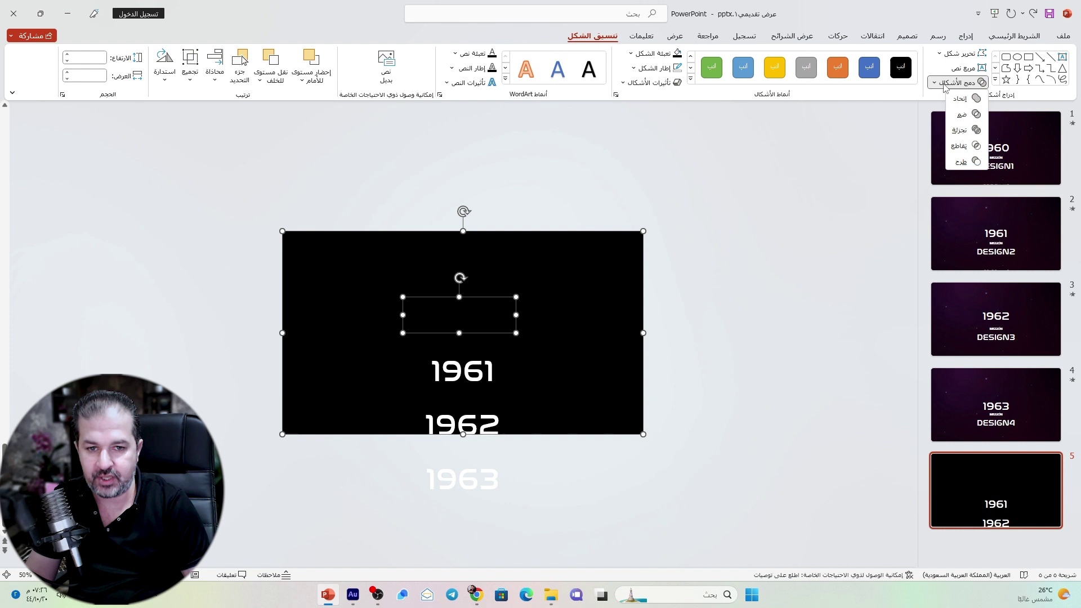
left_click(963, 116)
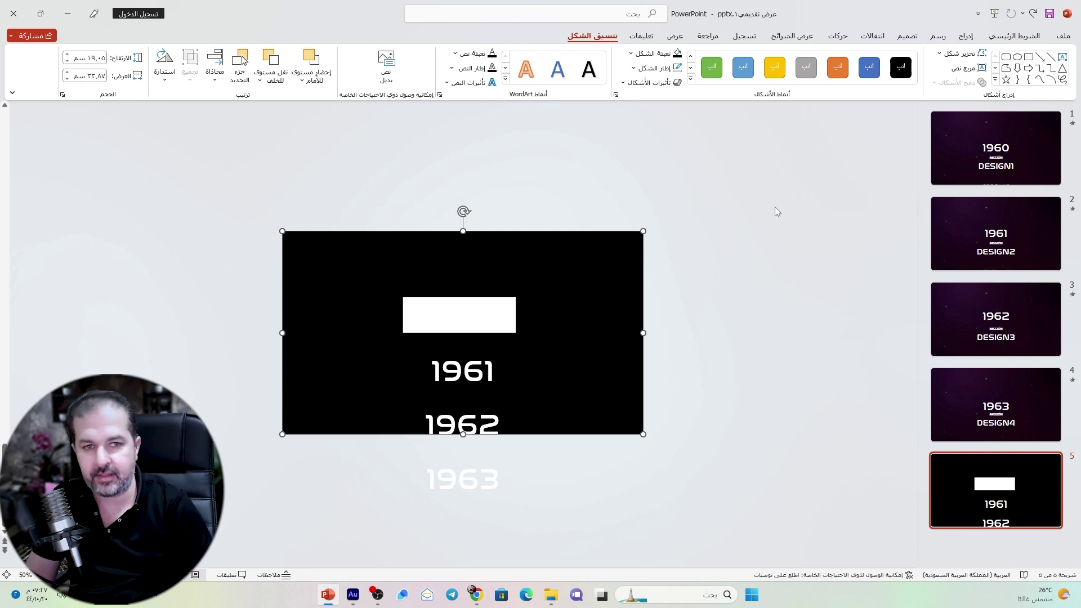
left_click(475, 372)
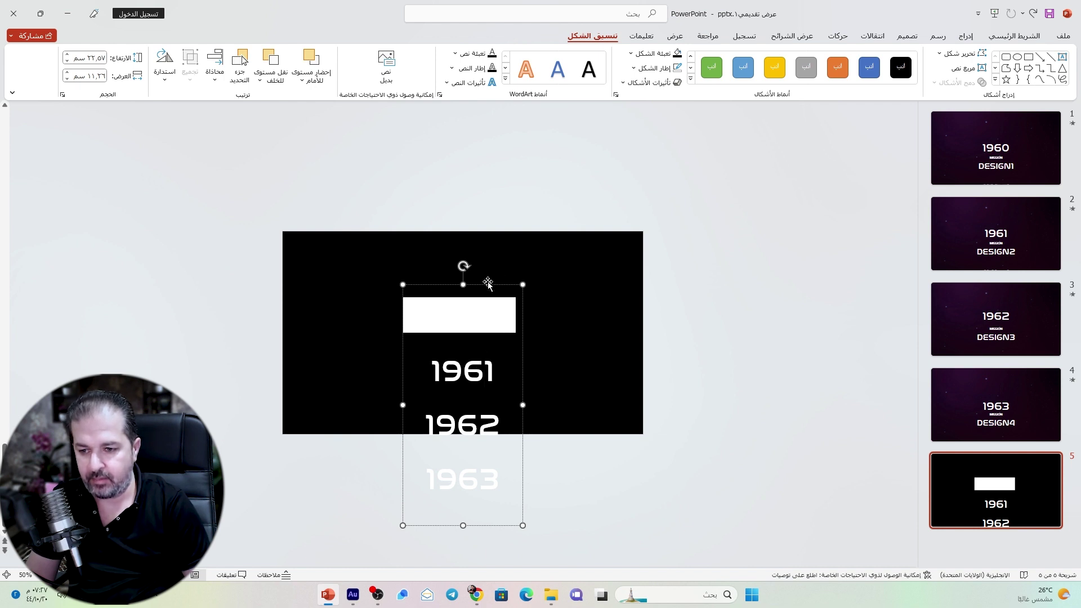
Send the year text box to the back, behind the black frame
left_click(275, 84)
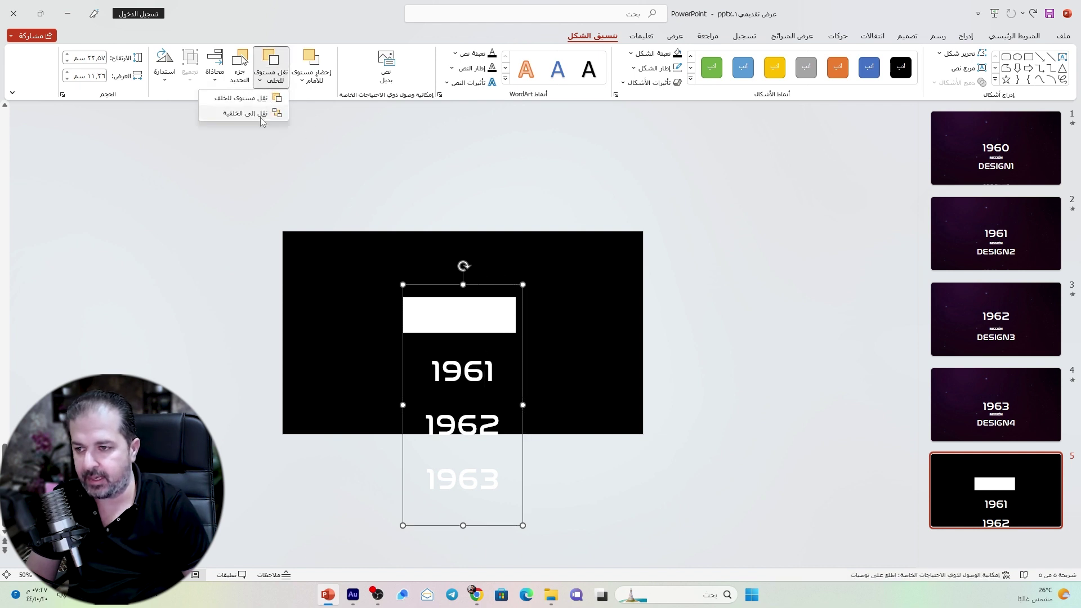
left_click(261, 116)
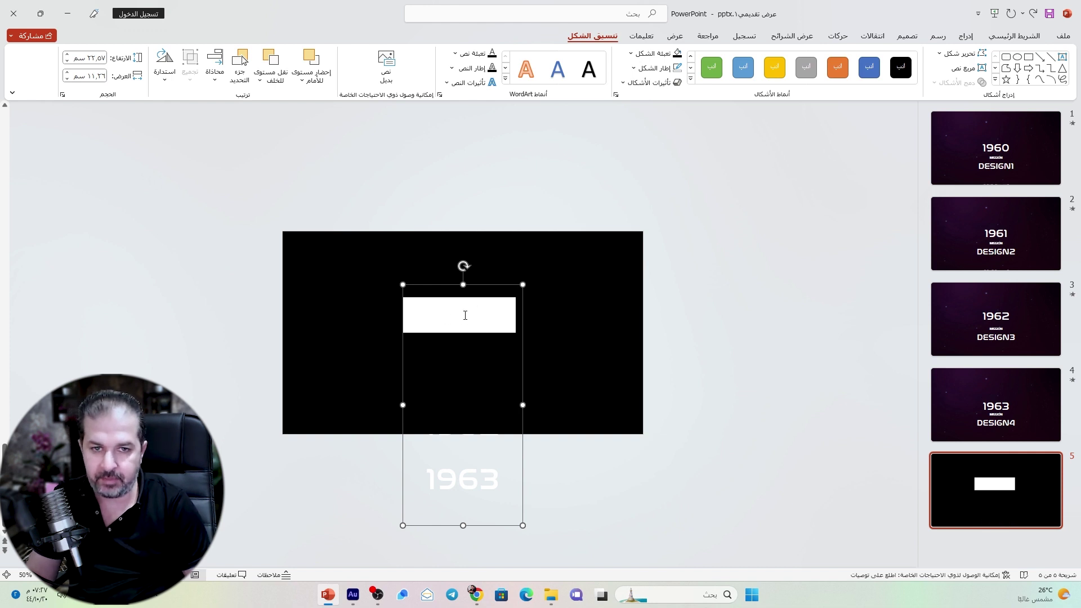
left_click(657, 300)
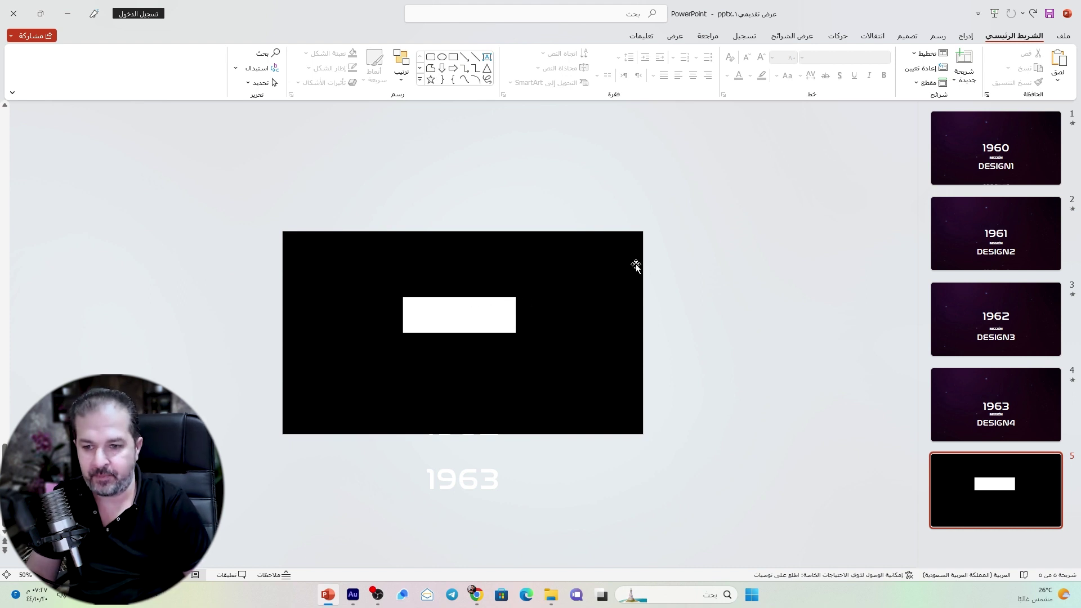
Set slide 5's background fill to black
right_click(716, 248)
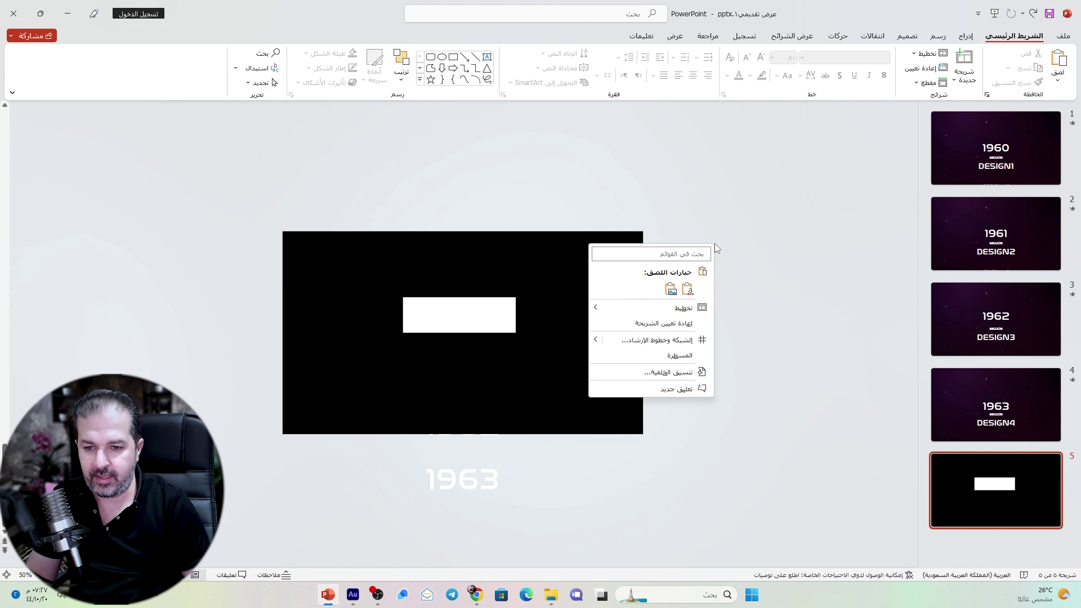
left_click(669, 372)
left_click(32, 248)
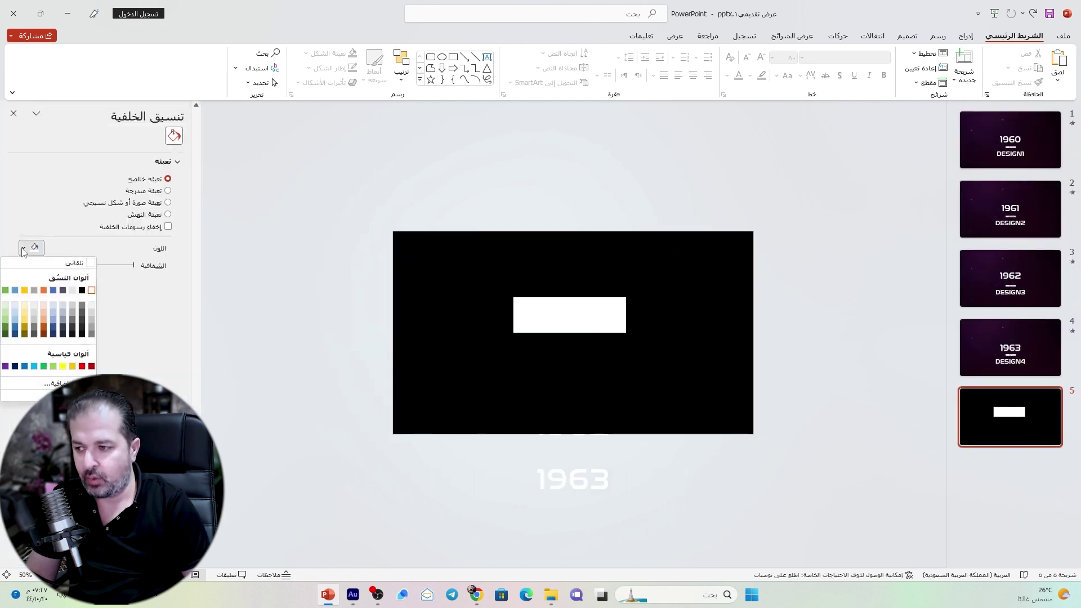
left_click(83, 291)
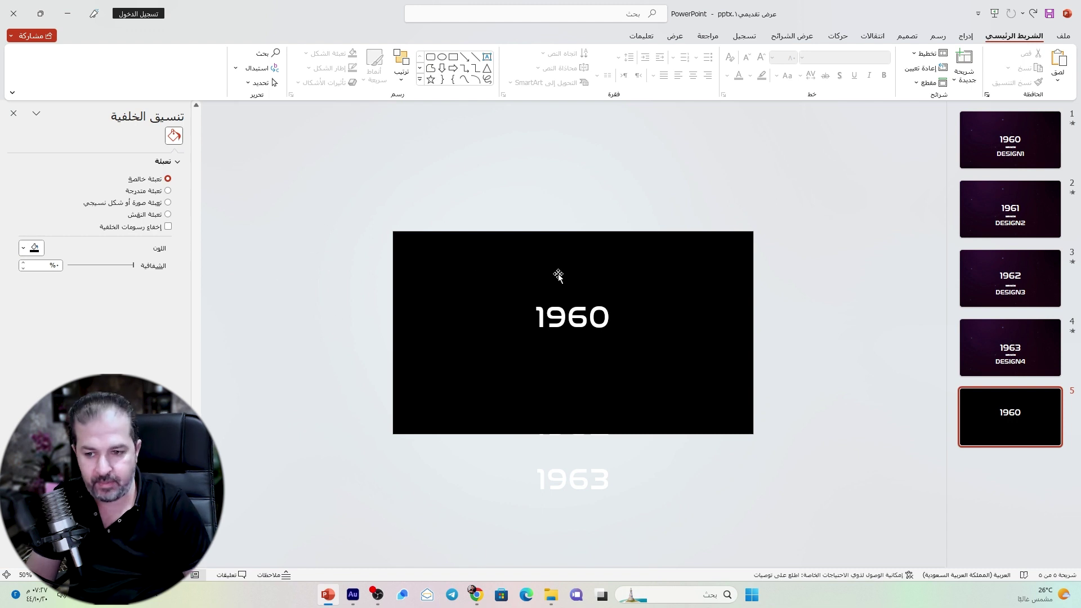
Nudge the year column so 1960 sits centred in the window
left_click(570, 321)
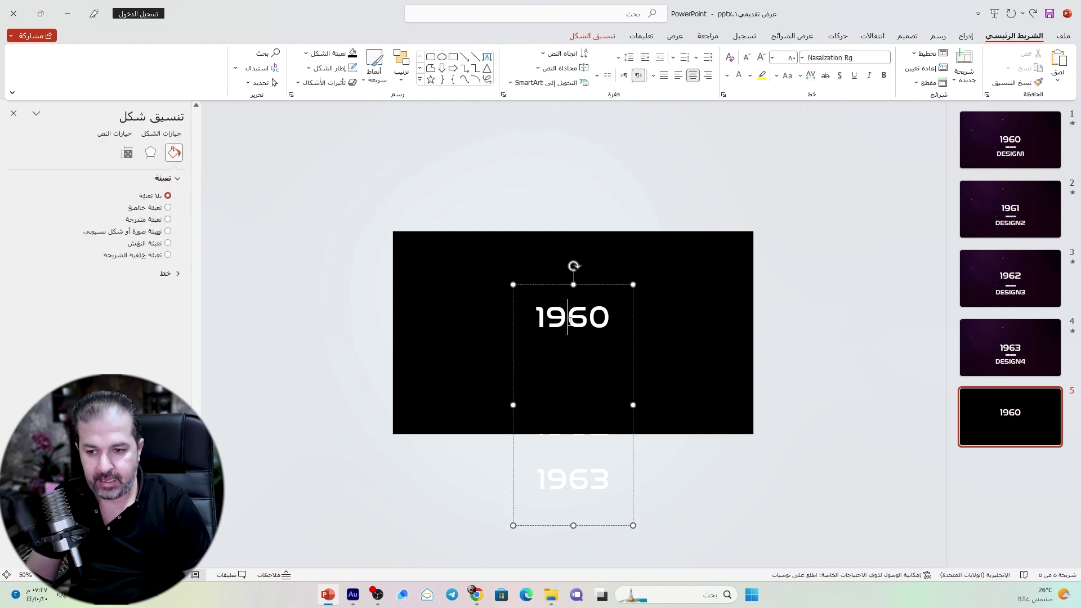
left_click(602, 285)
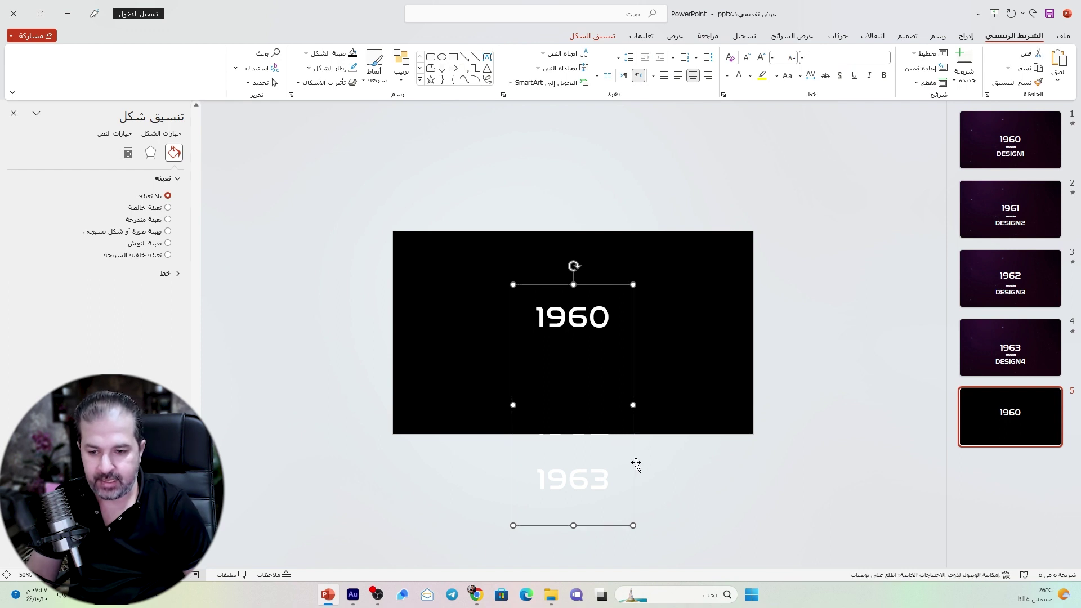
mouse_move(633, 464)
left_mouse_down()
mouse_move(639, 299)
mouse_move(640, 479)
left_mouse_up()
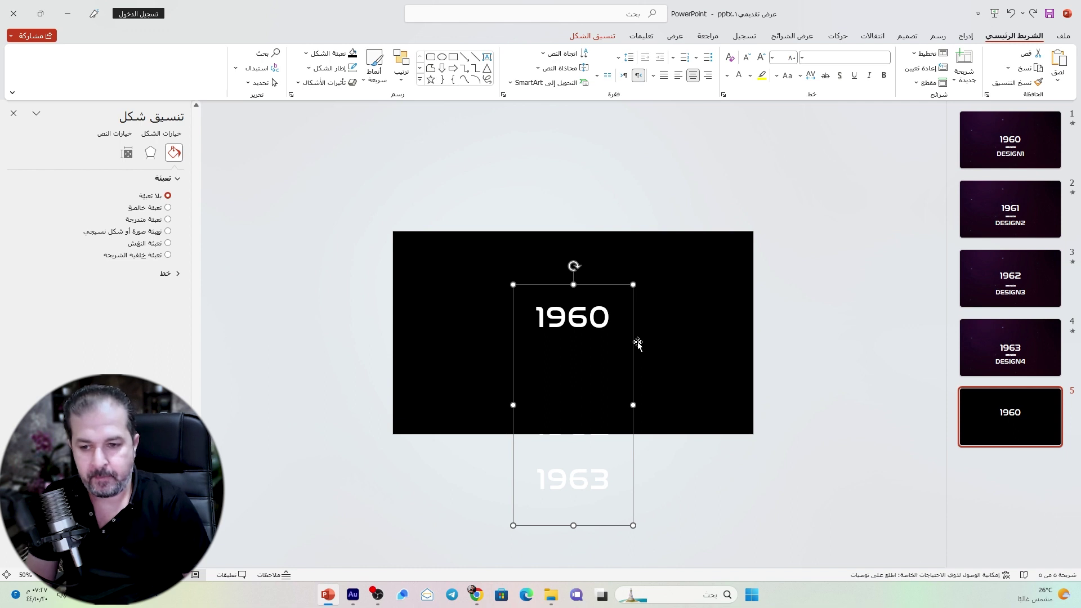
left_click(782, 306)
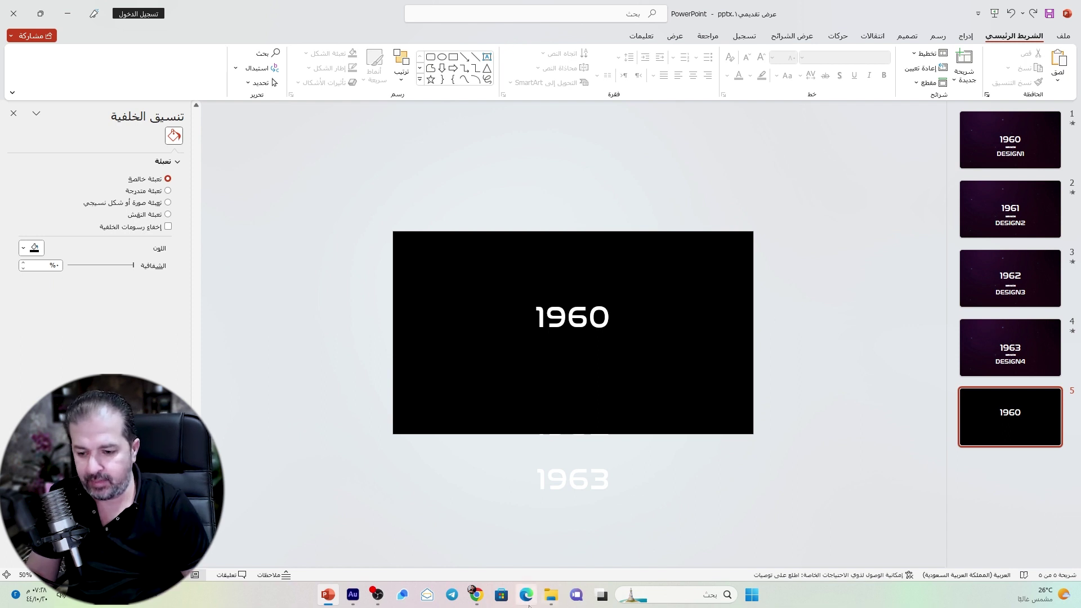
Drag 5.jpg from the Deep space backgrounds folder onto slide 5
left_click(550, 595)
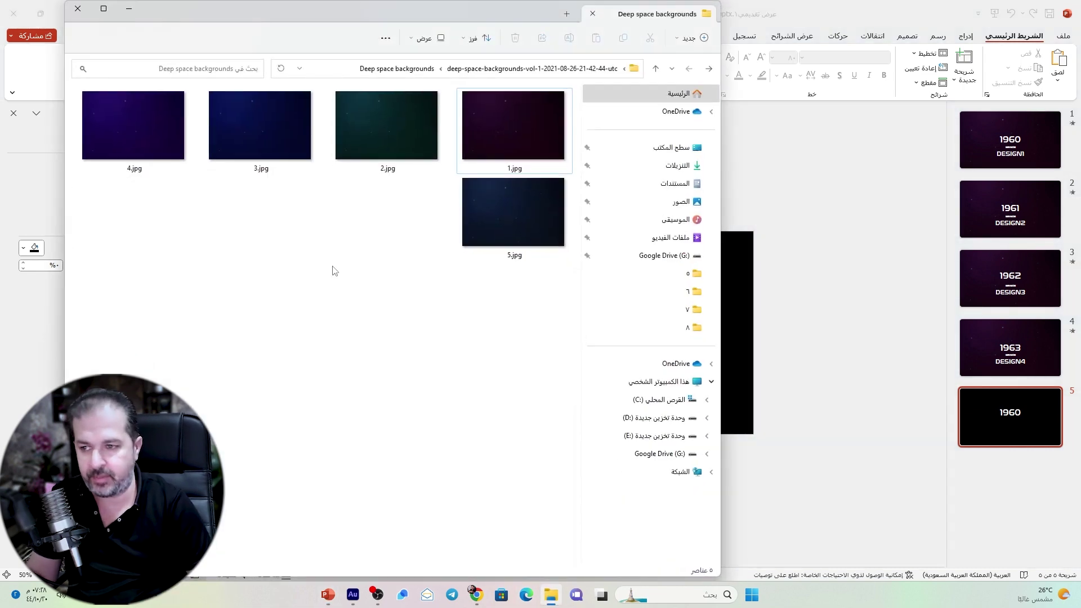
left_click(503, 219)
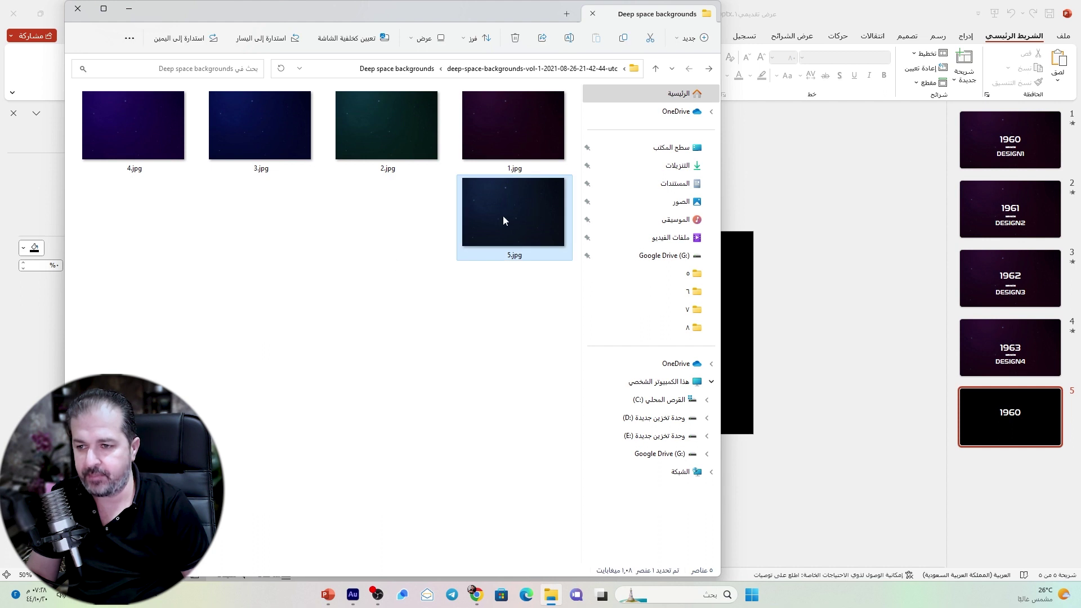
mouse_move(512, 213)
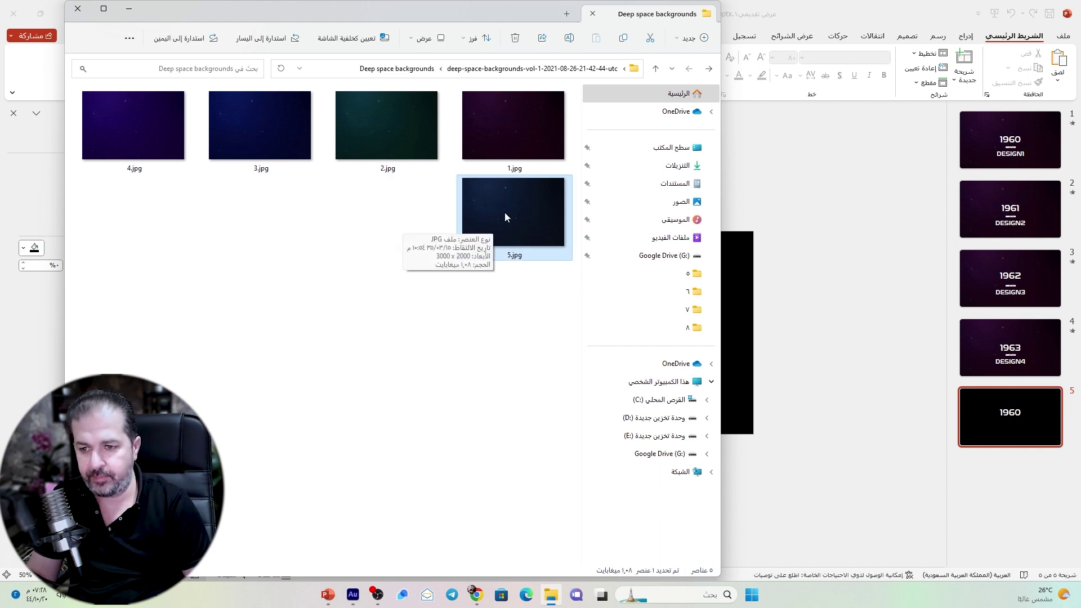
left_click_drag(480, 194, 660, 335)
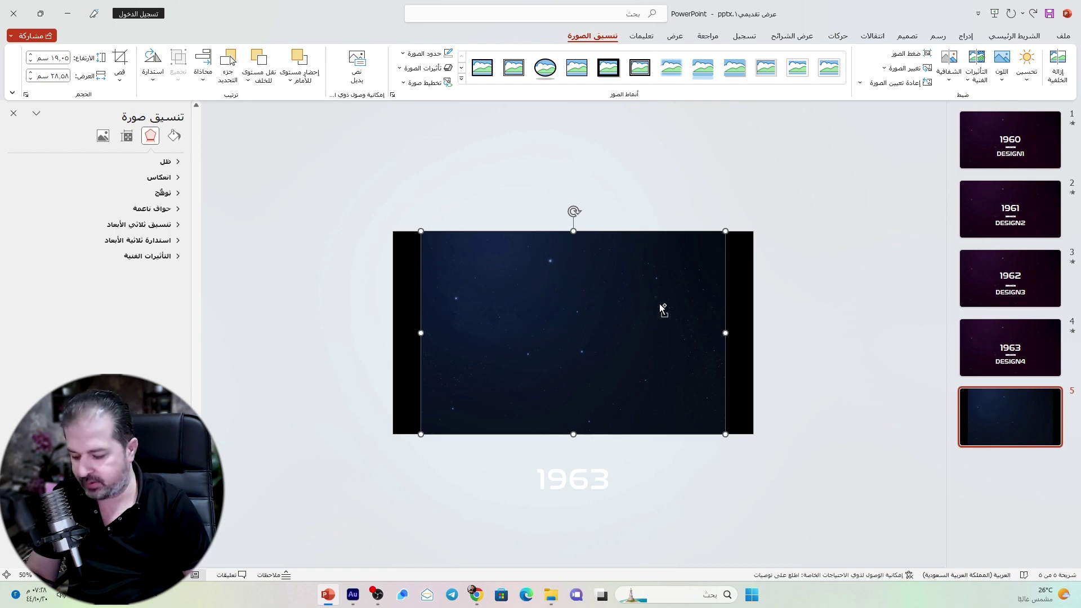
Fill the black frame shape with the star picture from the clipboard
key("ctrl+z")
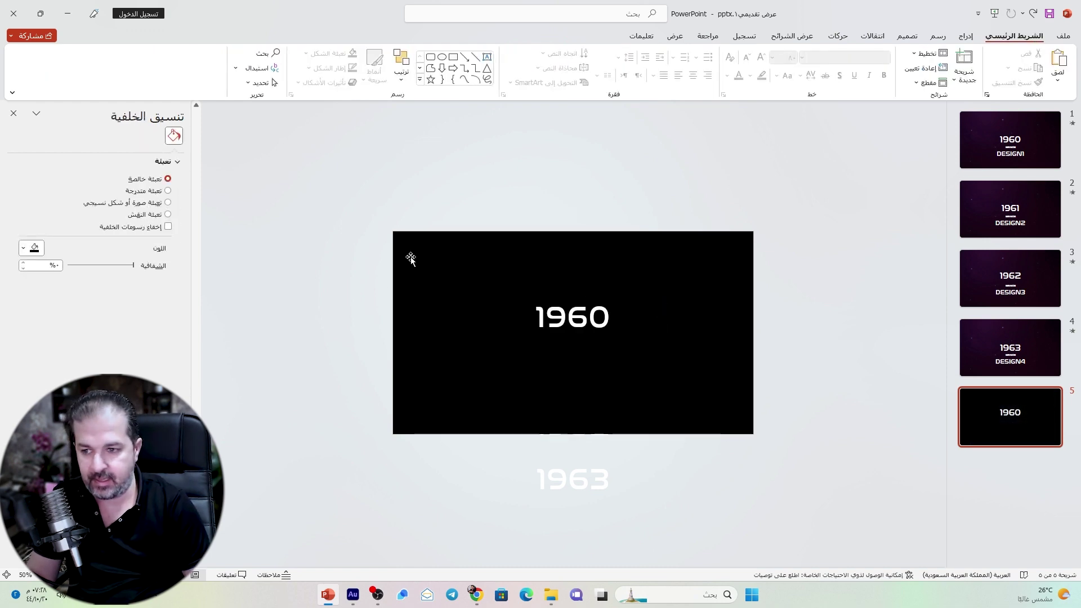
left_click(410, 257)
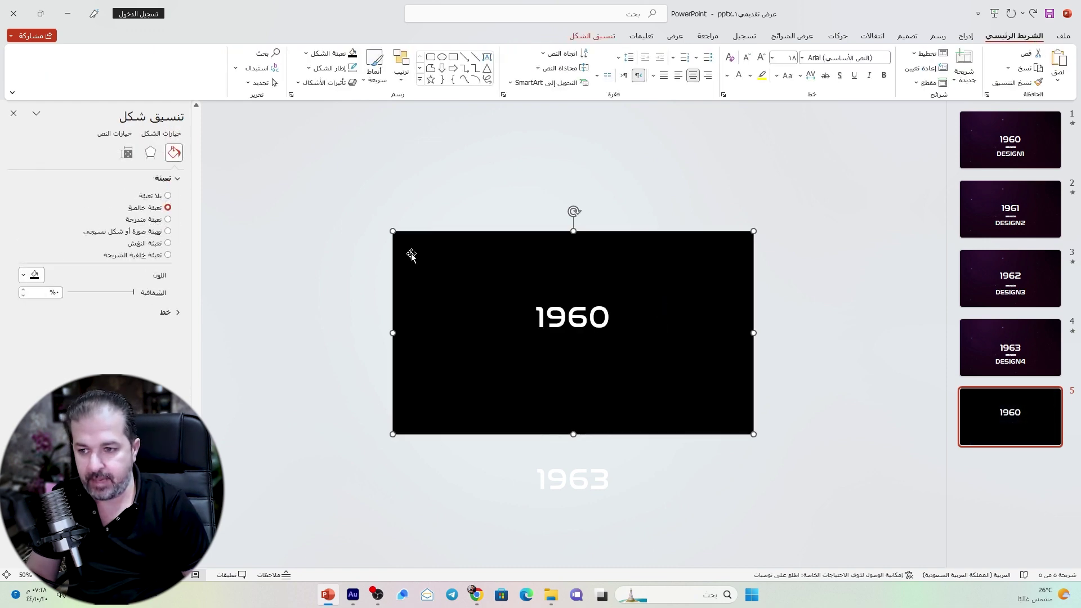
left_click(148, 233)
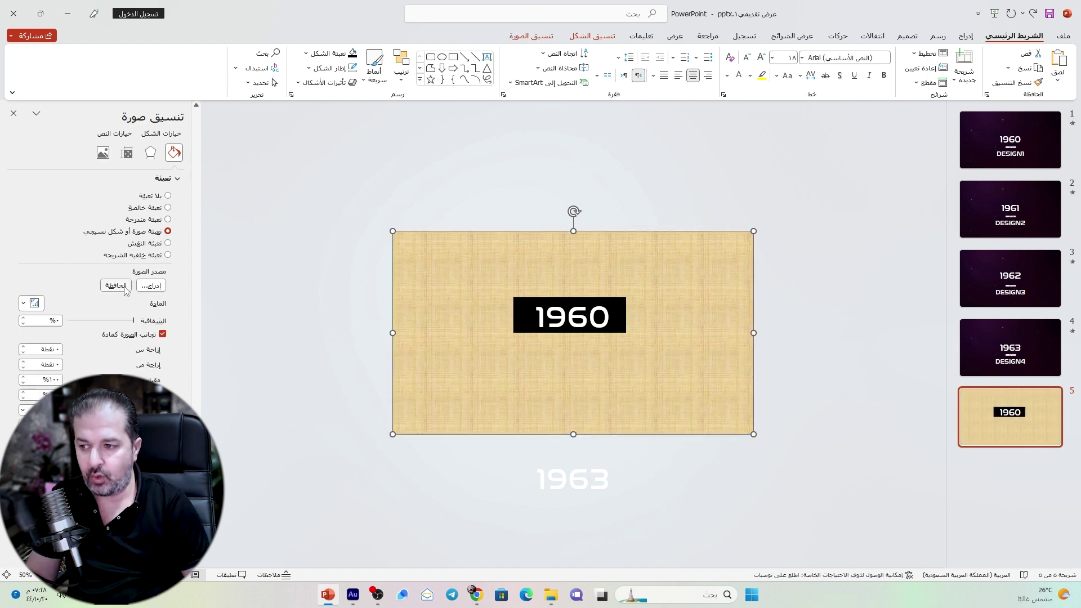
left_click(116, 285)
Set the slide background to the clipboard star picture as well
left_click(324, 199)
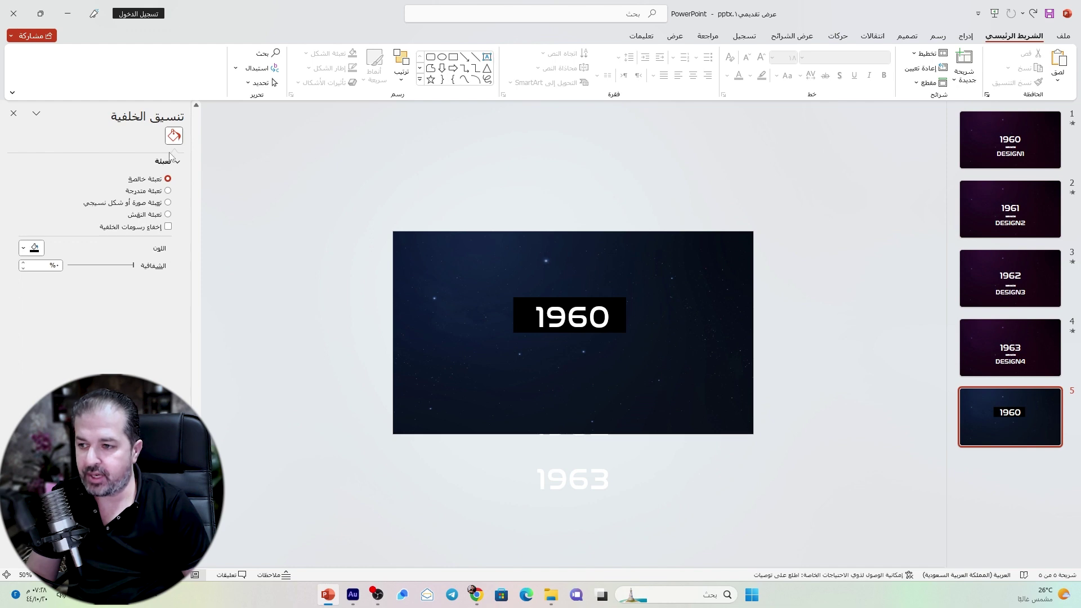
left_click(155, 204)
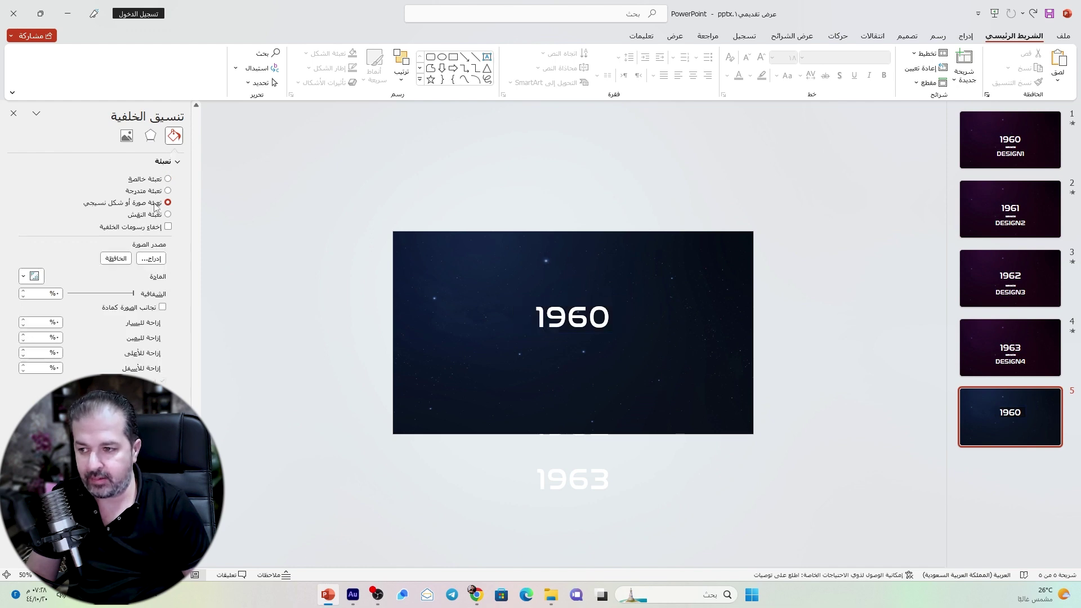
left_click(115, 259)
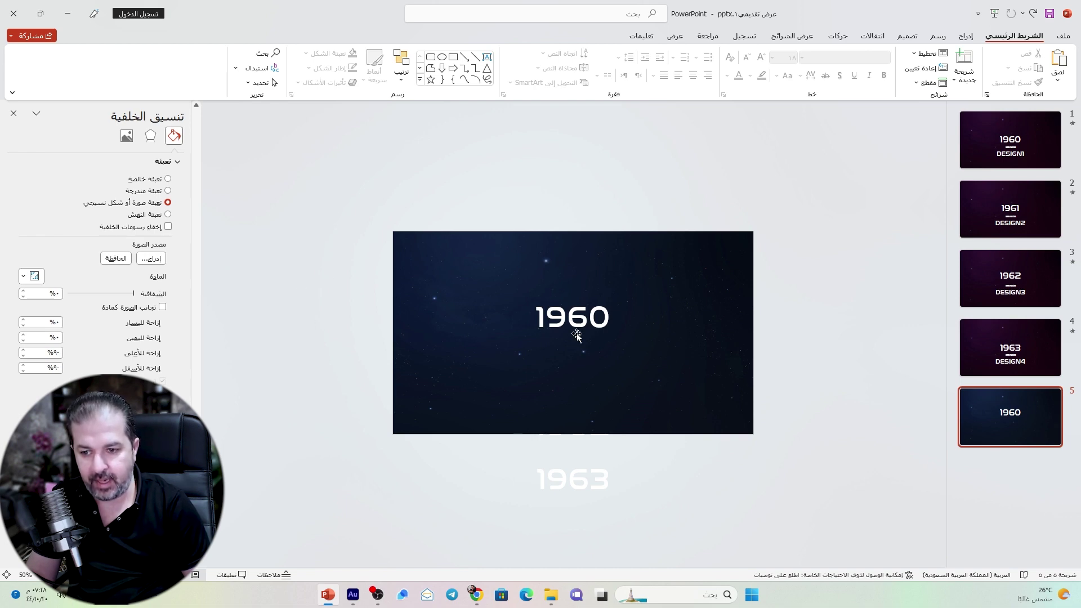
scroll(577, 335, "up", 2)
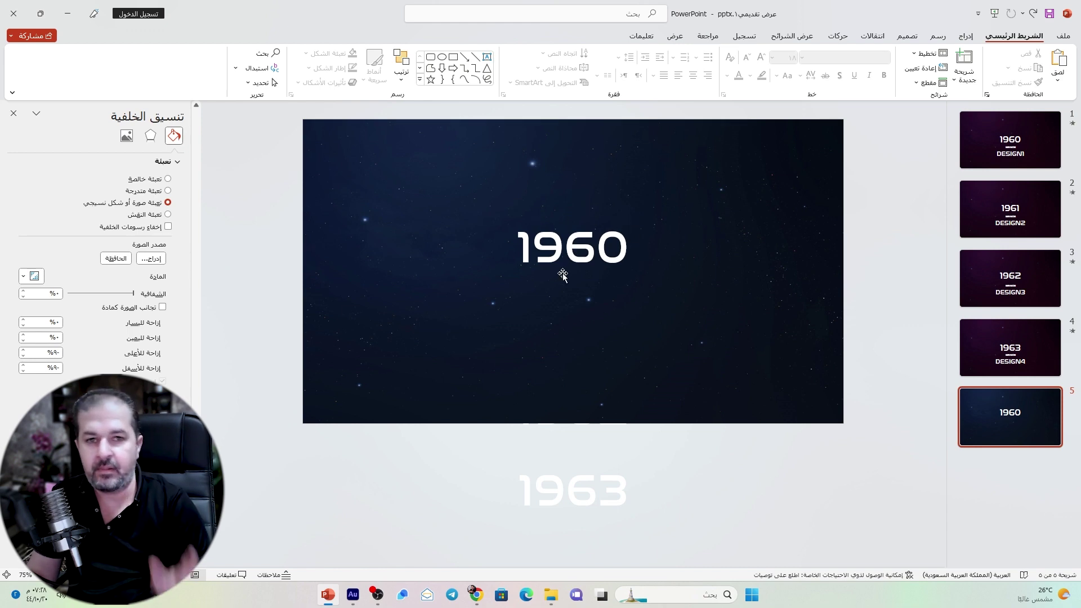
Duplicate slide 5 as slide 6 and shift its year column up to centre 1961
left_click(571, 512)
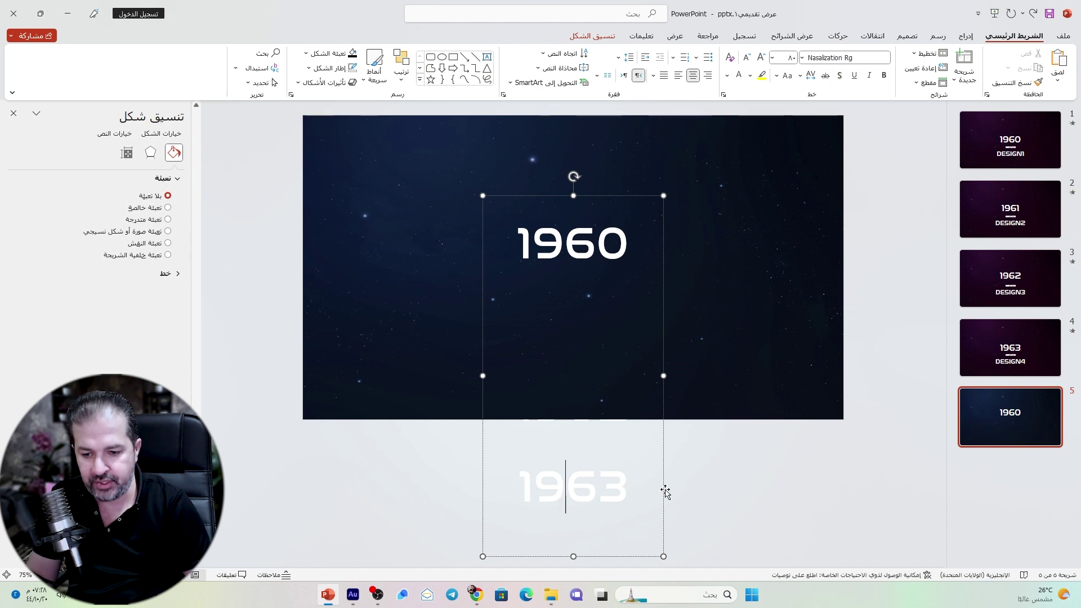
left_click_drag(665, 489, 653, 403)
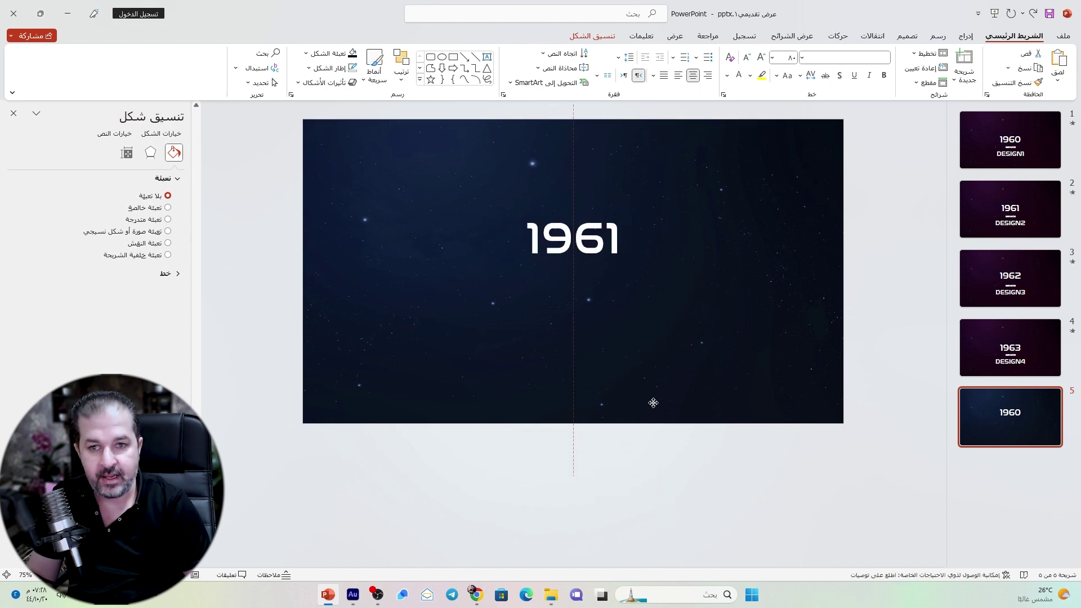
left_click_drag(653, 403, 651, 342)
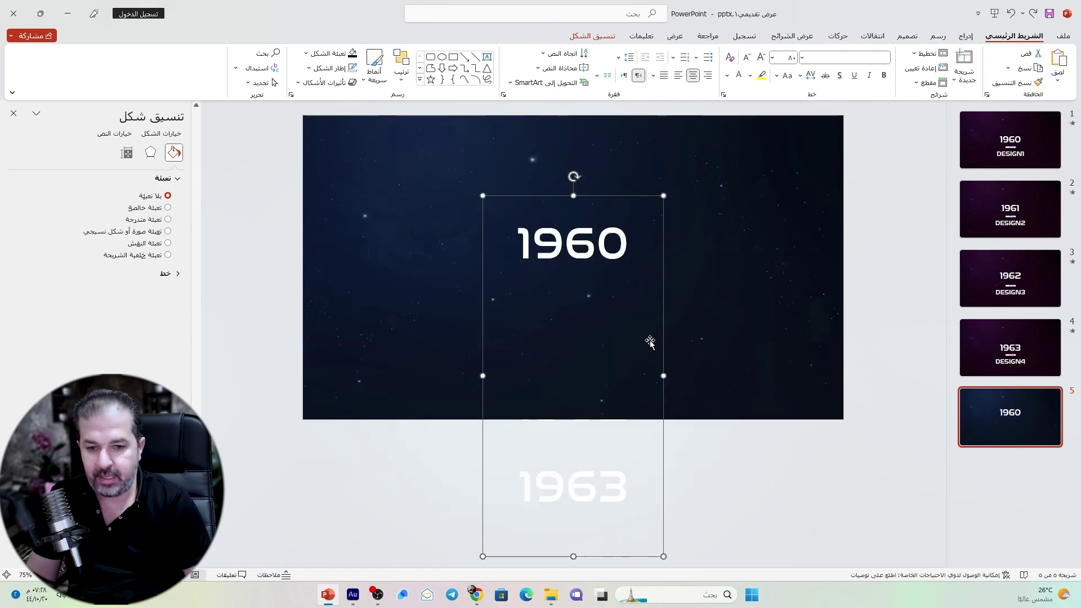
right_click(1009, 417)
left_click(966, 278)
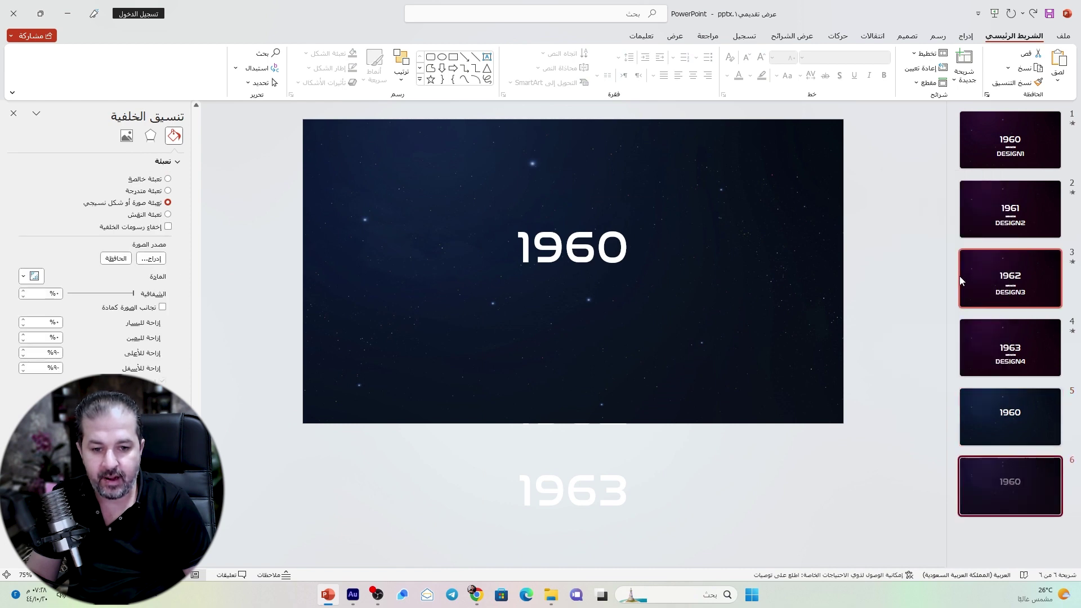
left_click(661, 431)
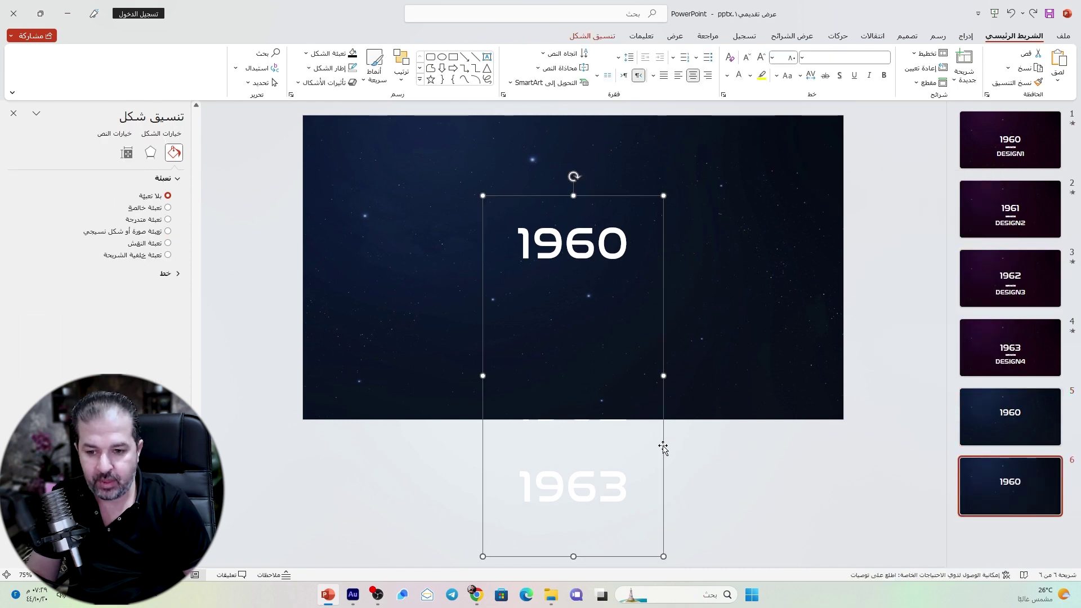
left_click_drag(663, 447, 663, 371)
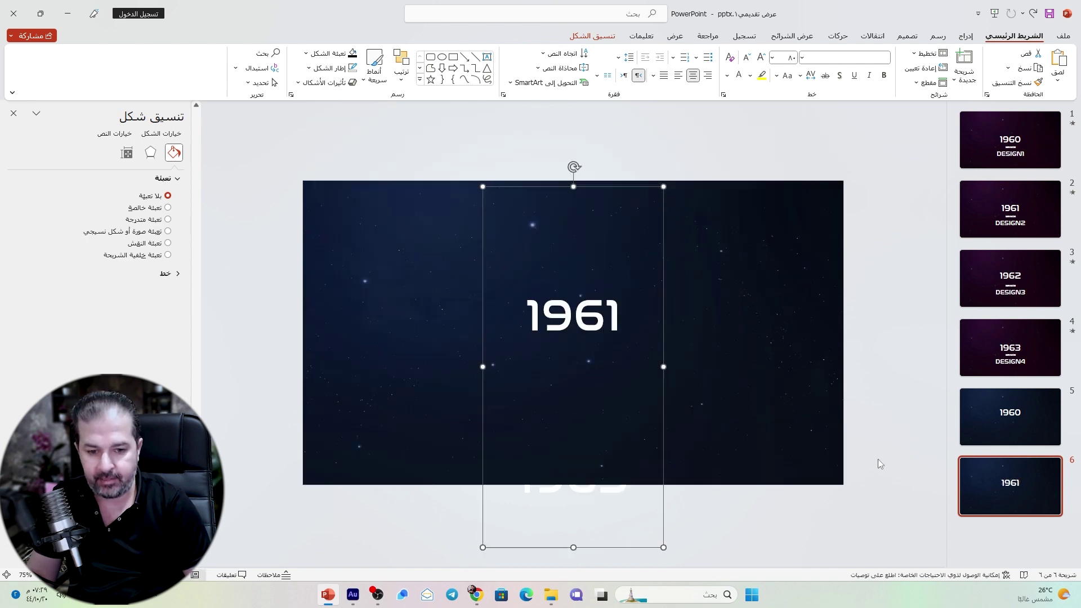
Duplicate it as slide 7 with the year column moved up to centre 1962
right_click(1023, 503)
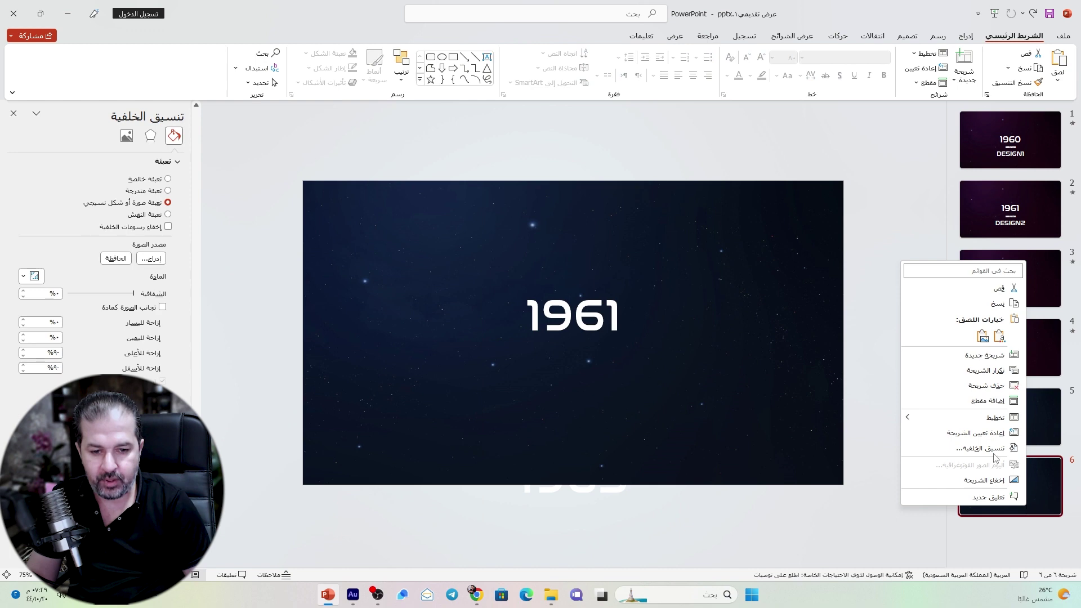
left_click(976, 371)
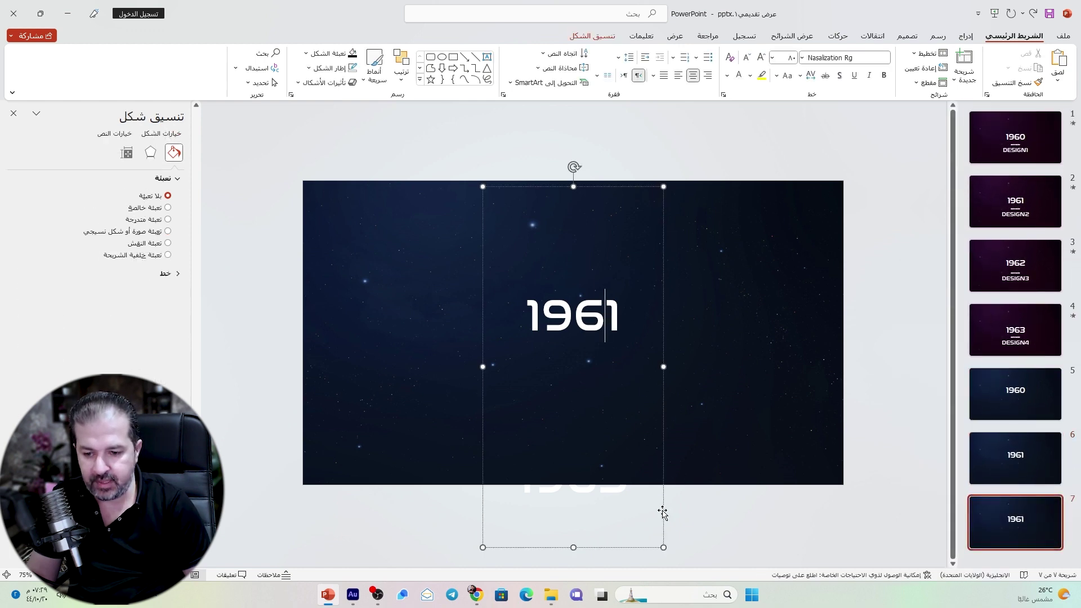
left_click(663, 513)
left_click_drag(663, 512, 663, 425)
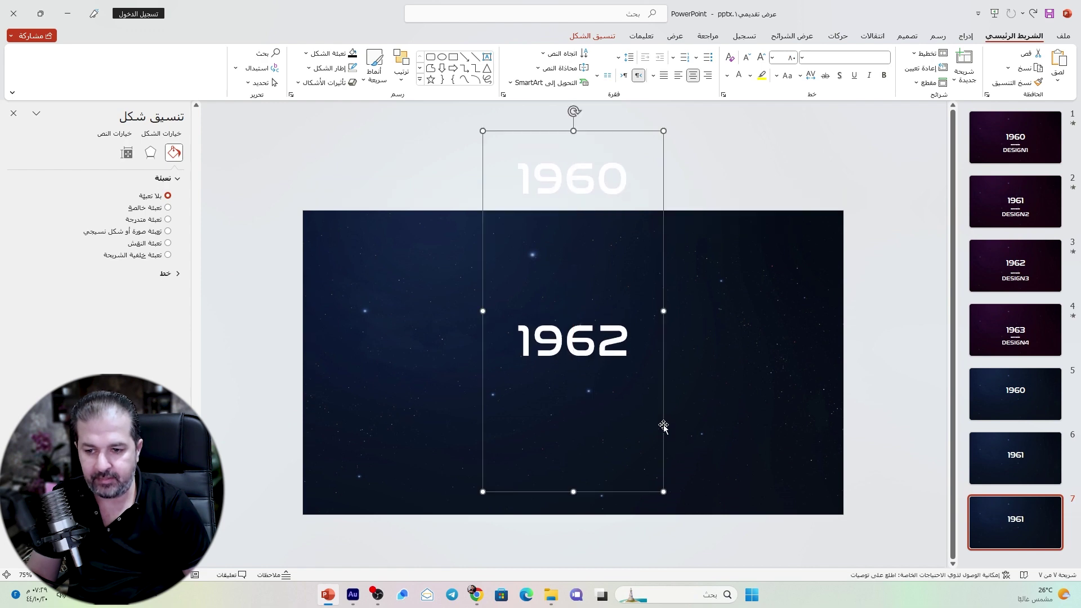
Duplicate it as slide 8 with 1963 centred, then select slides 5–8
right_click(1015, 519)
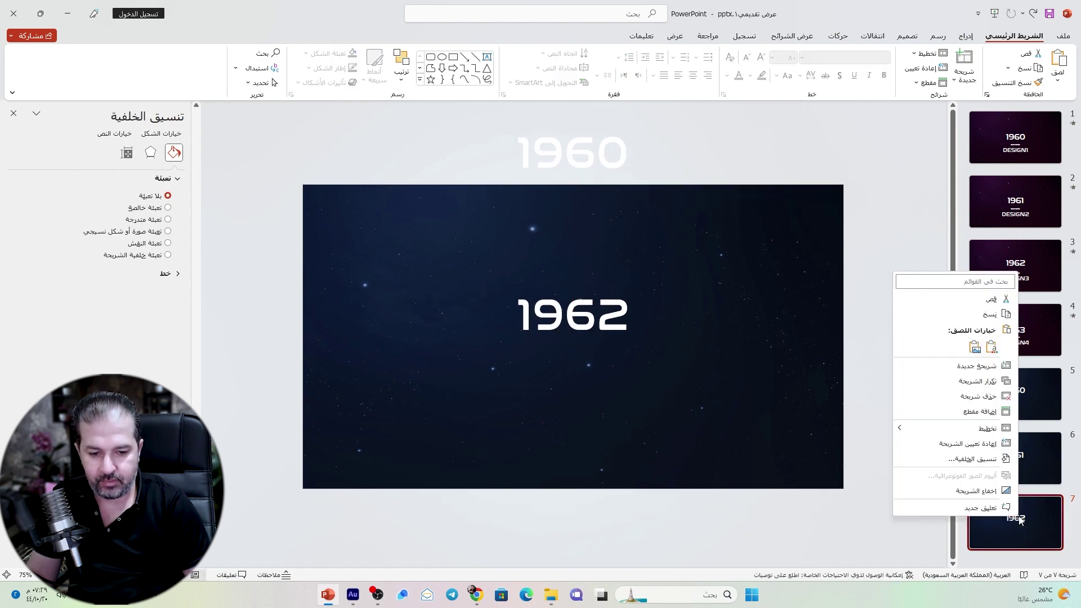
left_click(982, 382)
left_click(580, 368)
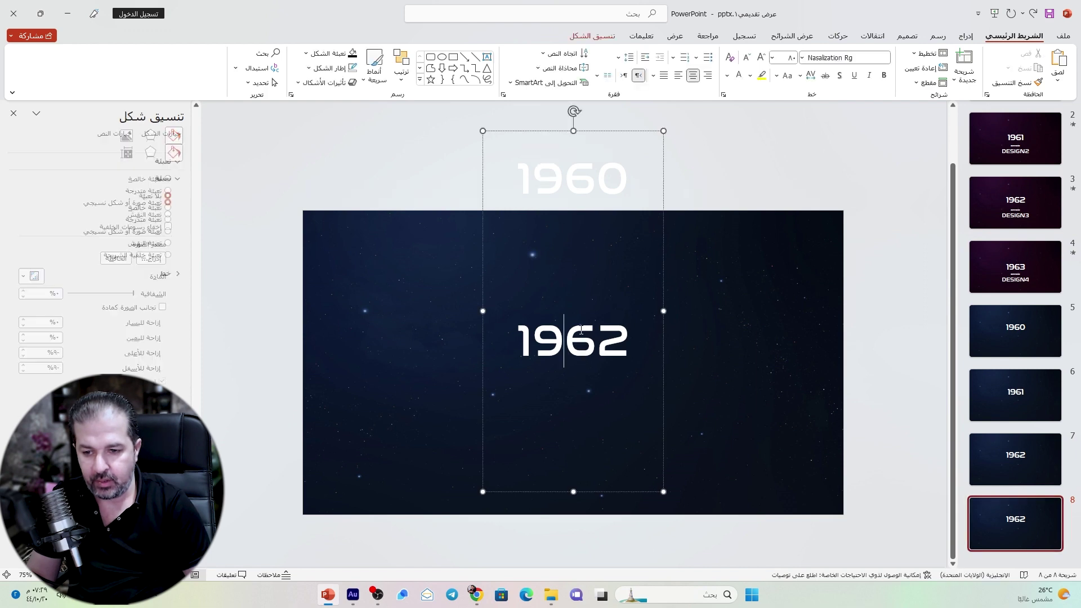
left_click_drag(664, 470, 667, 355)
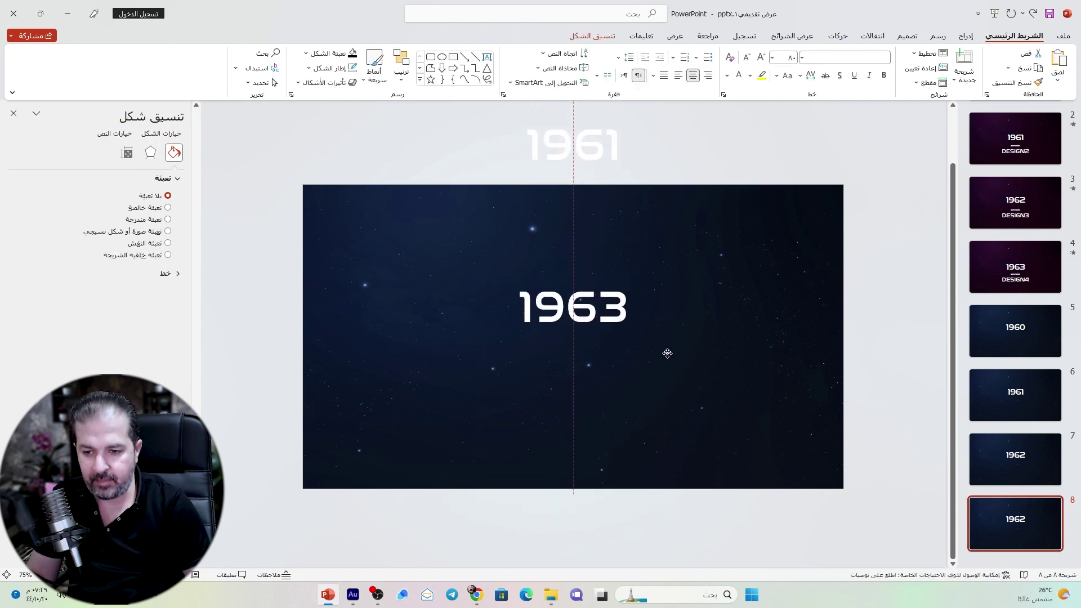
left_click_drag(667, 354, 667, 355)
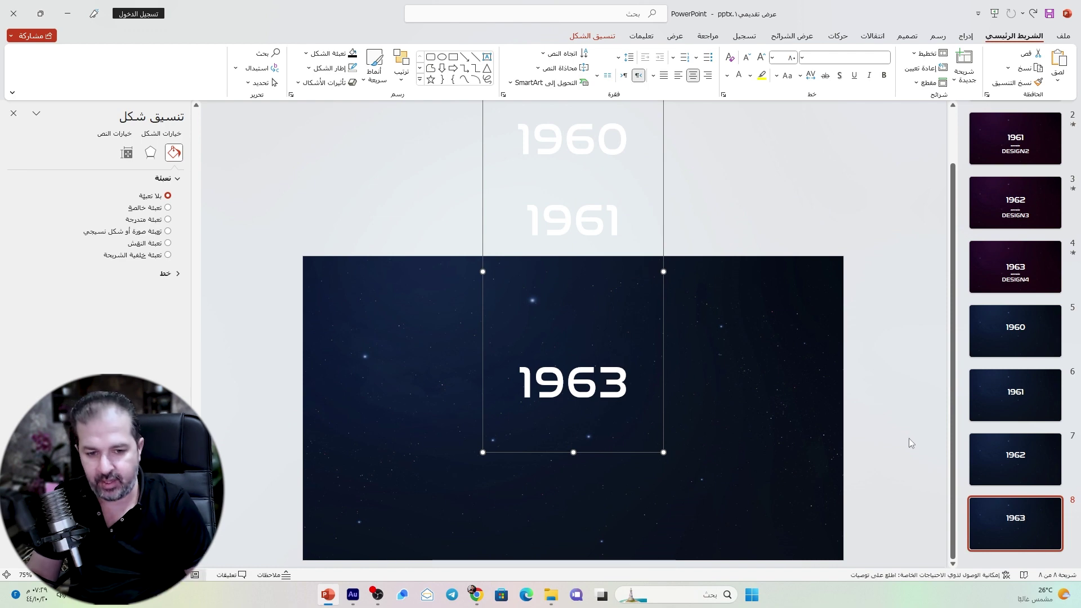
left_click(989, 336, "shift")
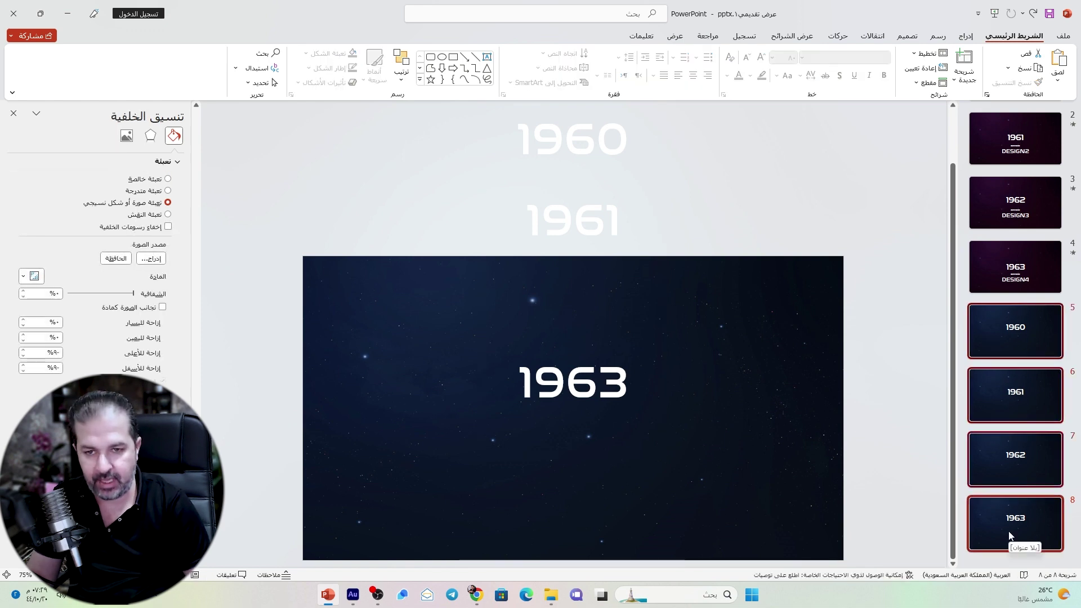
Apply Morph to slides 5–8 and shorten its duration to 01.00
left_click(873, 35)
left_click(966, 66)
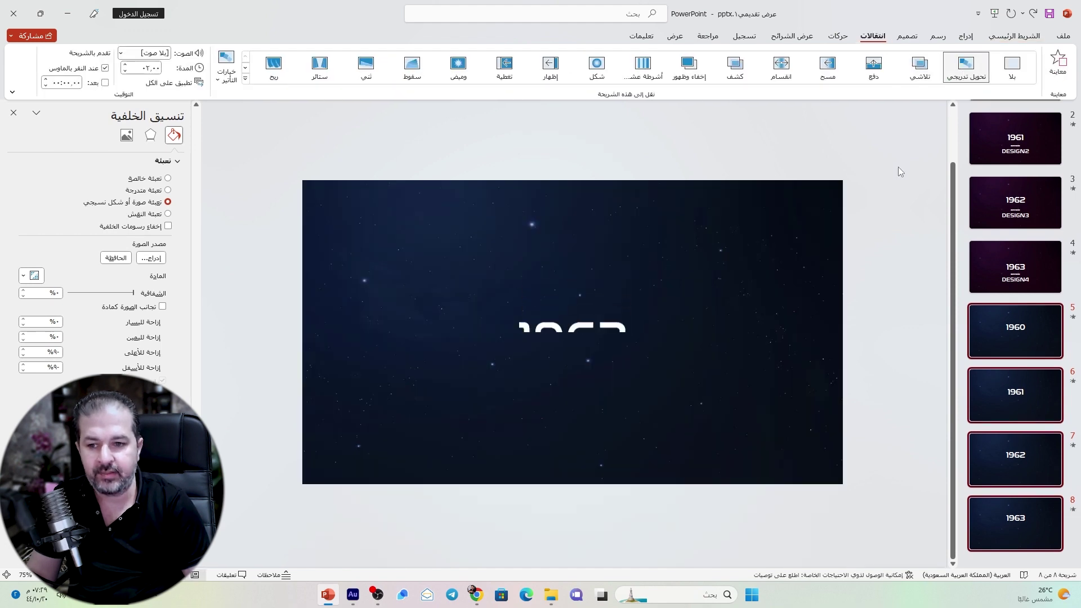
left_click(125, 71)
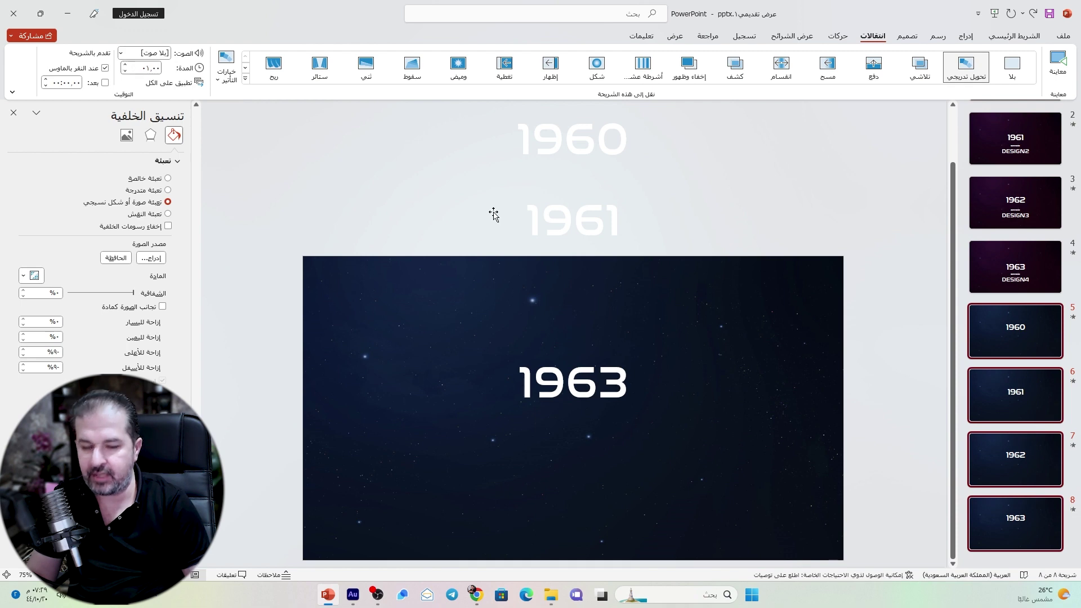
Play the show from slide 5 through 1961, 1962 and 1963, then exit
left_click(1006, 336)
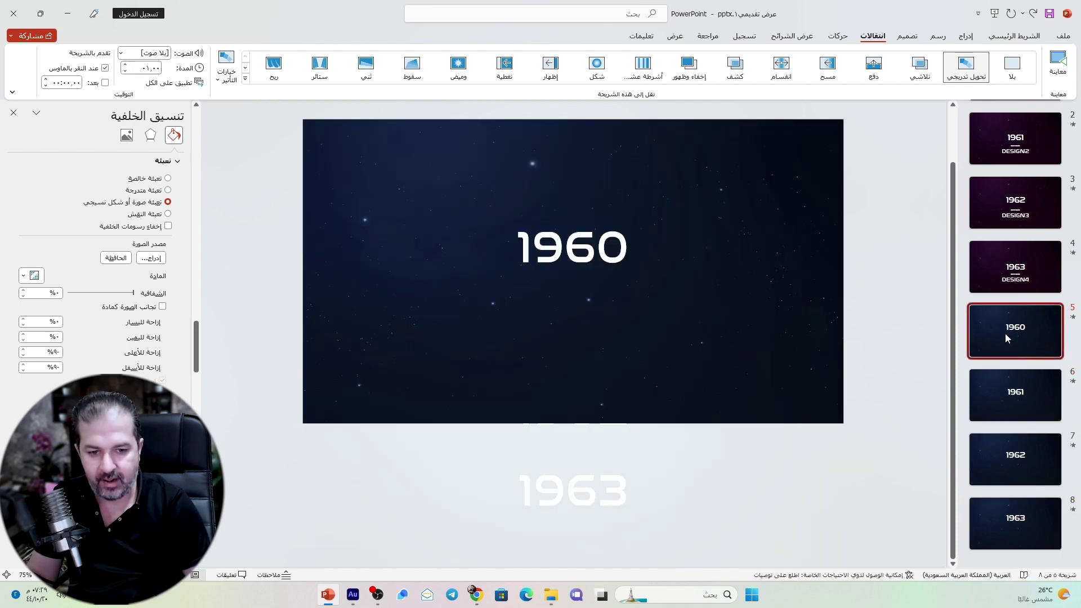
key("shift+F5")
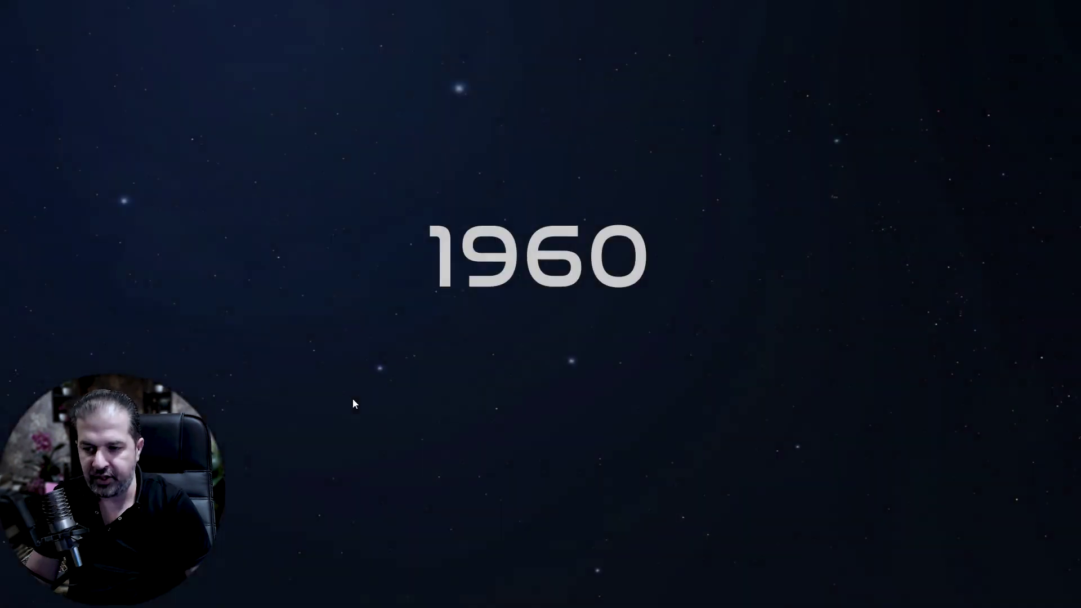
key("Right")
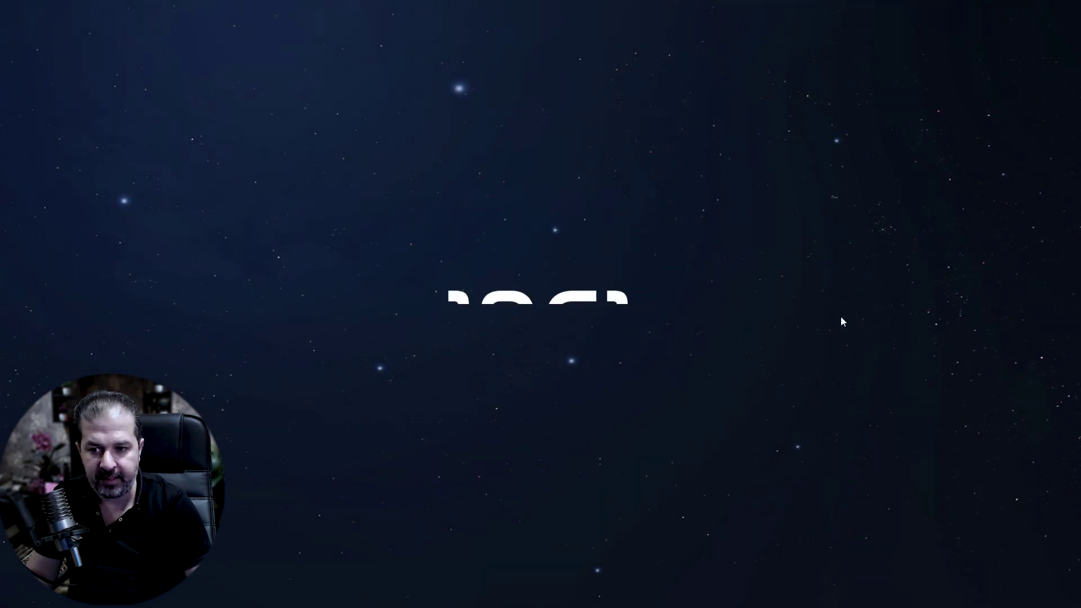
key("Right")
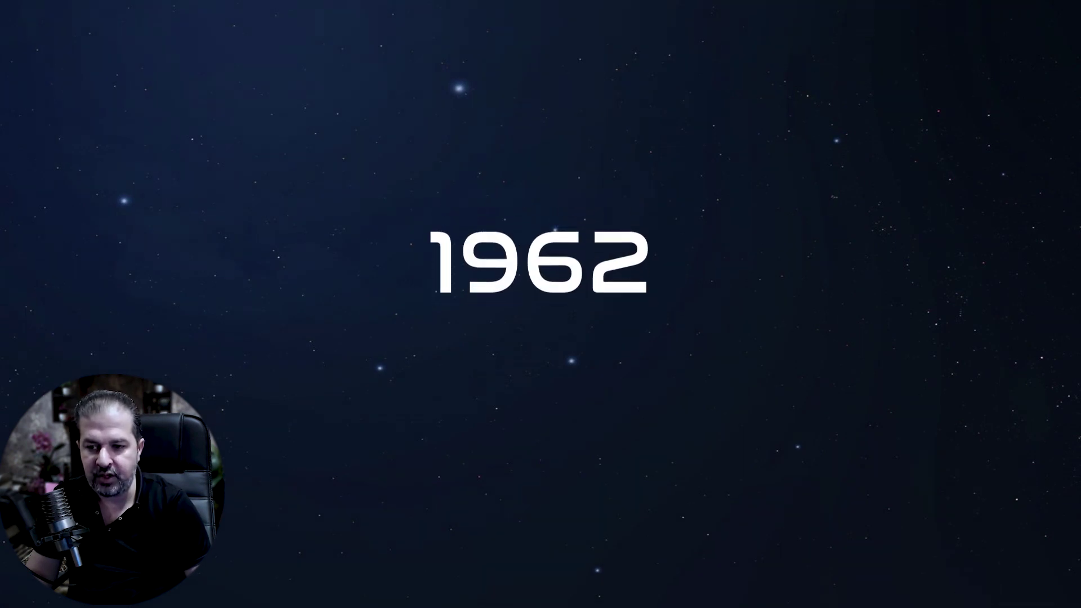
key("Right")
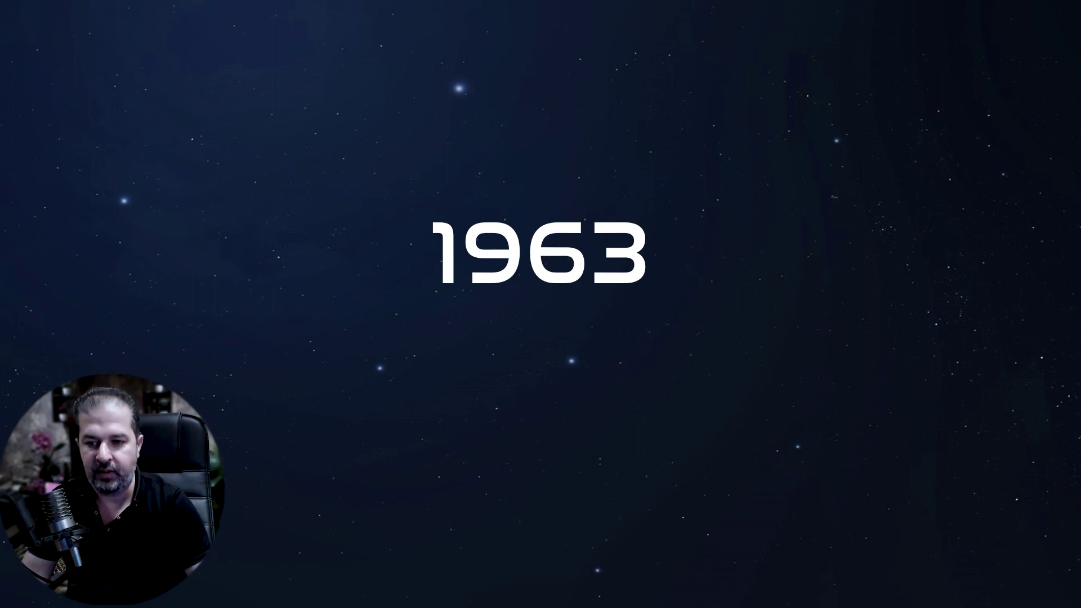
key("Escape")
Leave the slide show and select the MISSION and DESIGN1 labels on the 1960 slide
left_click(1033, 267)
left_click(991, 317)
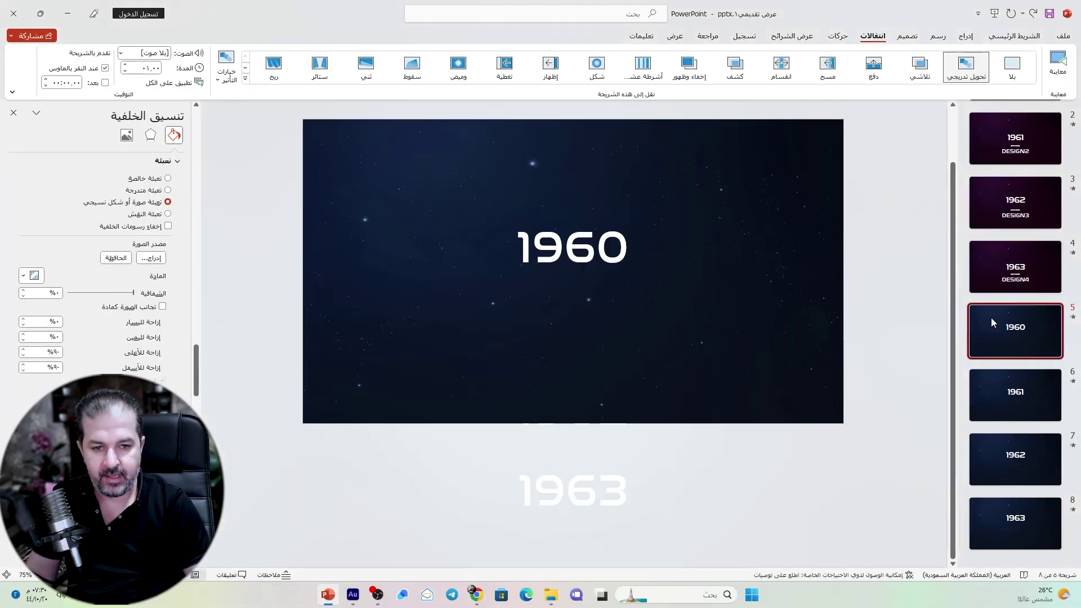
left_click(1013, 155)
left_click(586, 295)
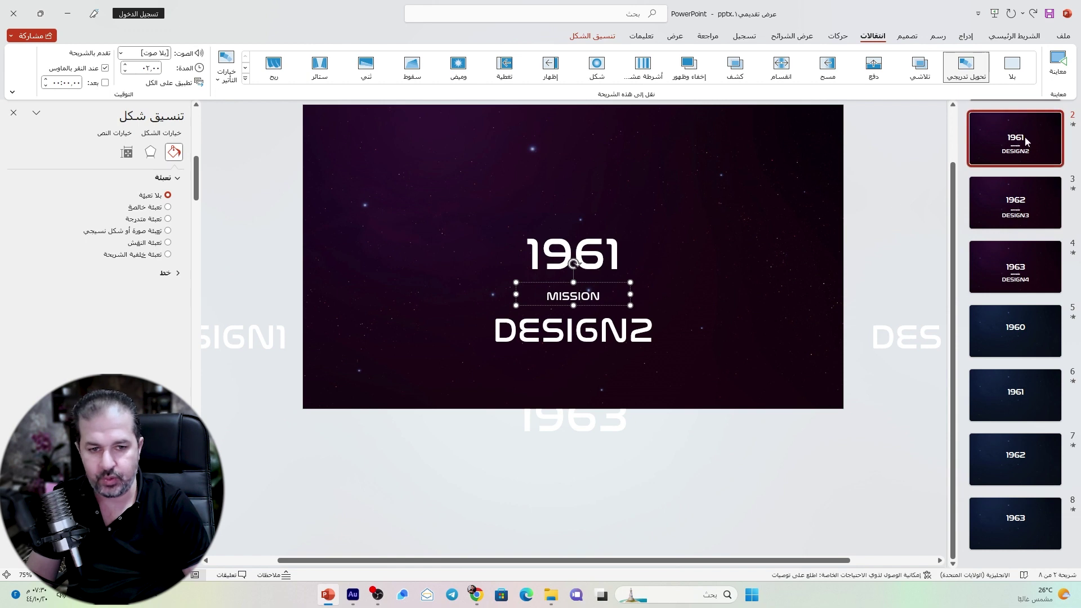
key("Page_Up")
left_click(484, 329)
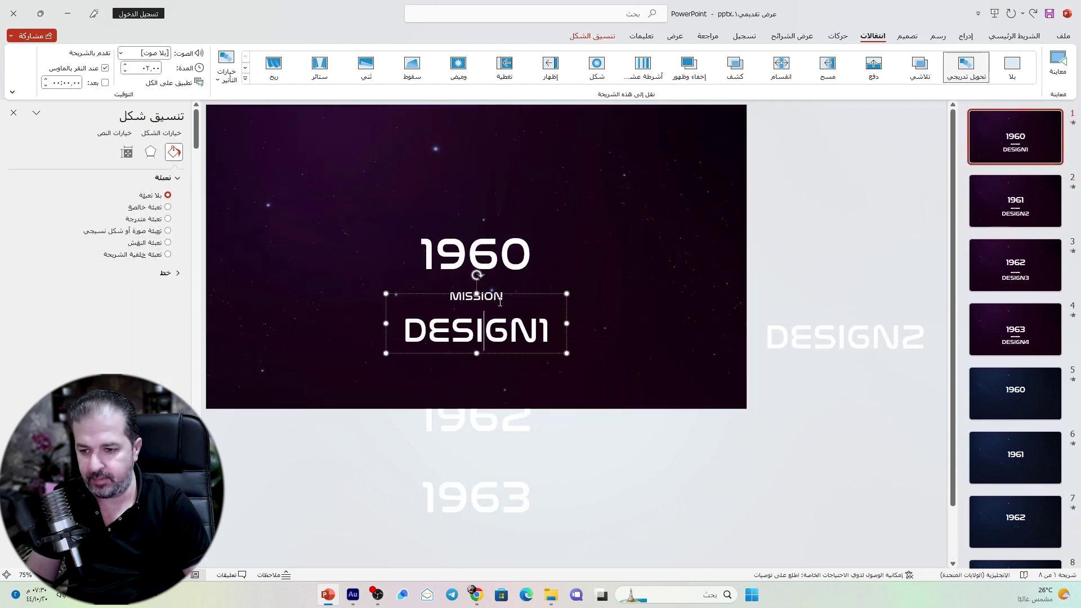
left_click(496, 285, "shift")
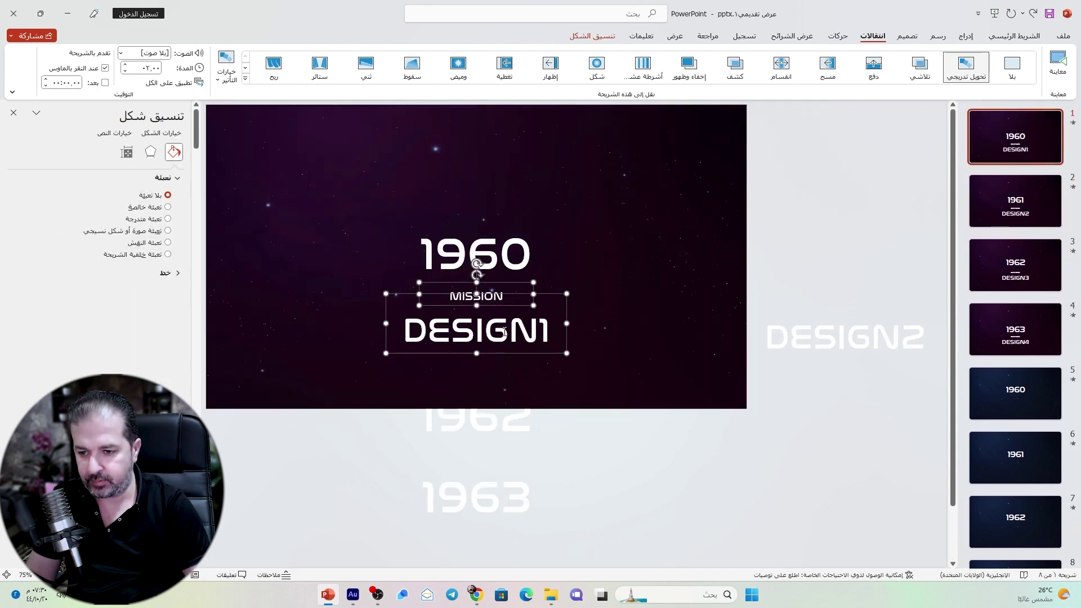
Paste MISSION/DESIGN1 under the year on the blue 1960 slide, group them, and copy the group
left_click(1008, 406)
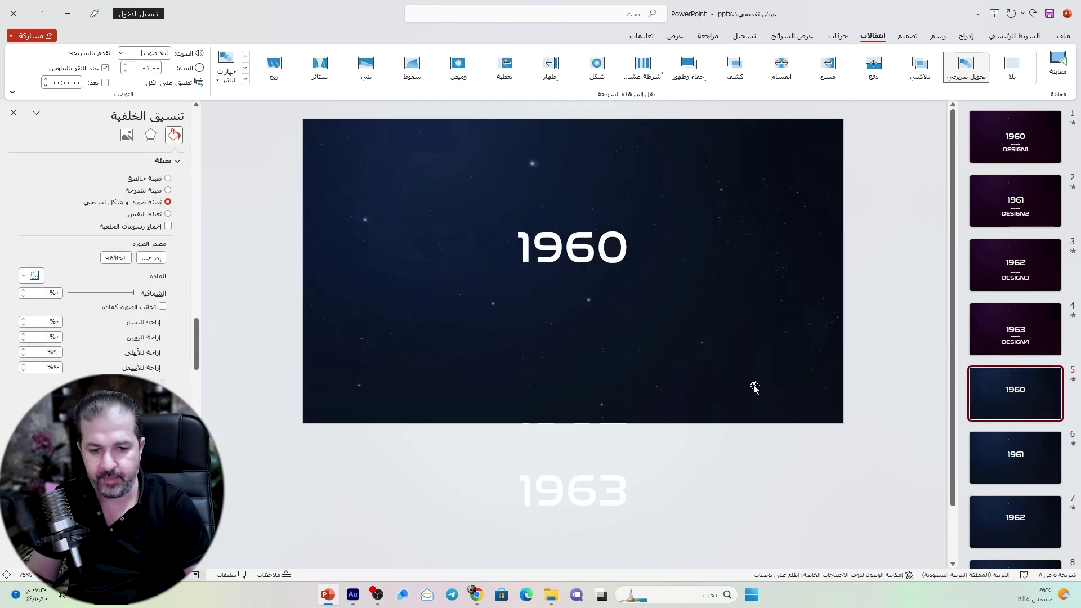
key("ctrl+v")
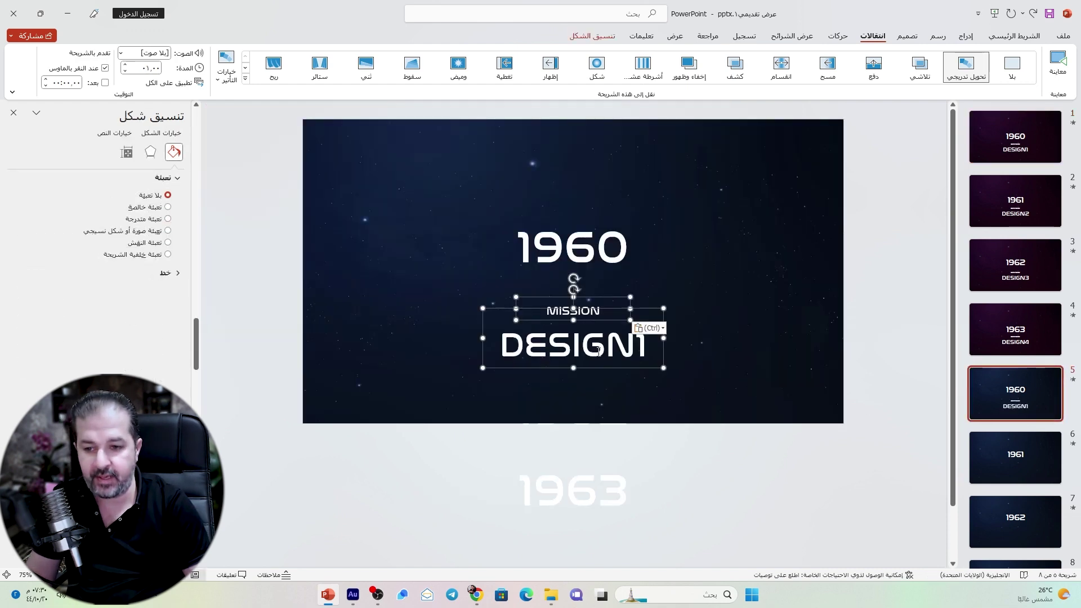
left_click_drag(595, 296, 597, 273)
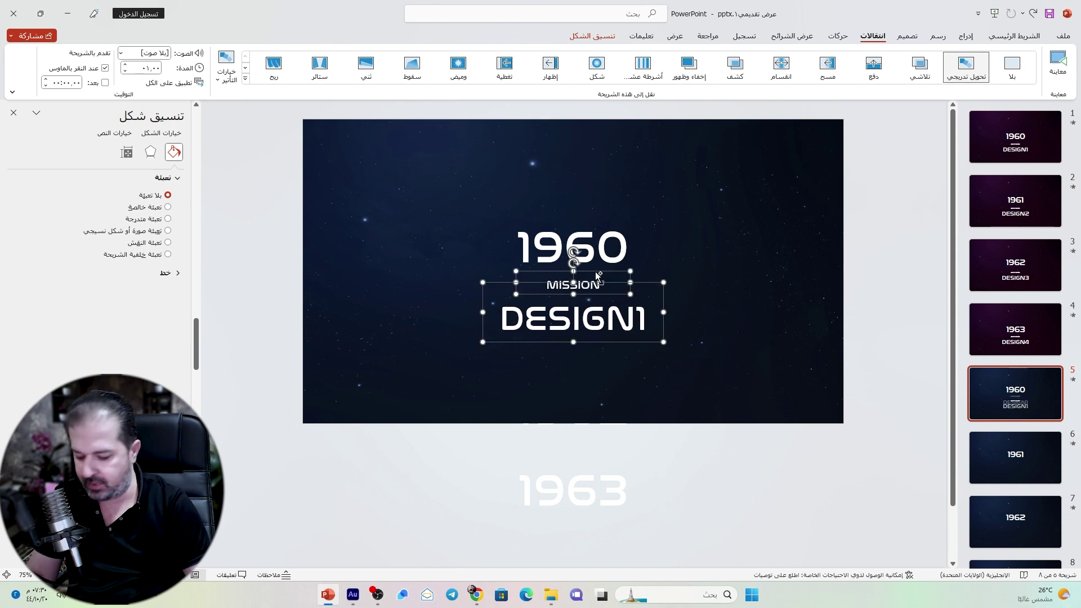
key("ctrl+g")
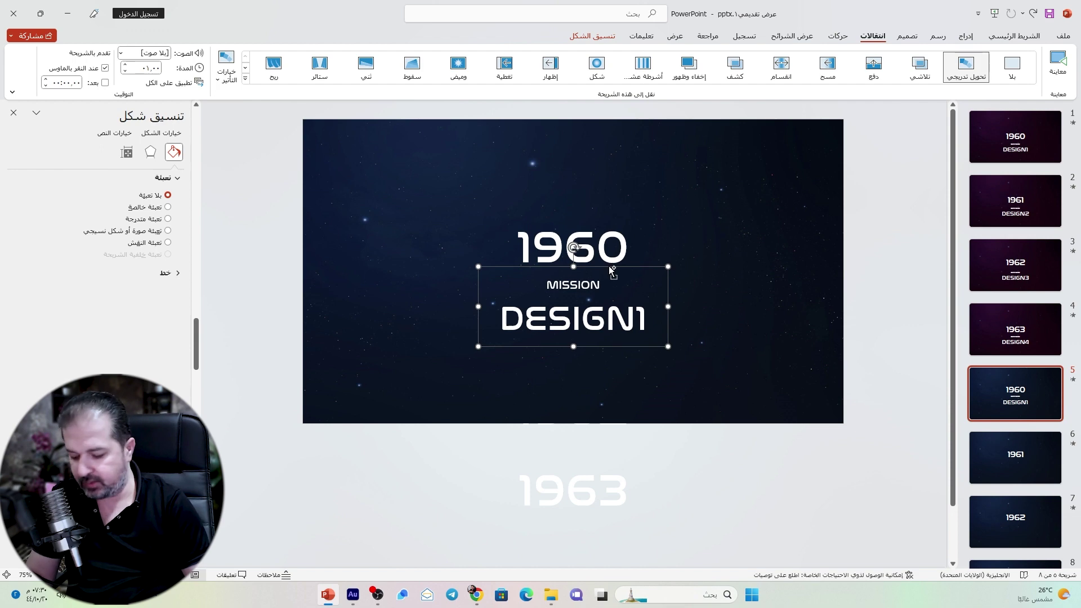
key("ctrl+c")
Paste the label group onto the blue 1961 and 1962 slides, renumbering them DESIGN2 and DESIGN3
key("Page_Down")
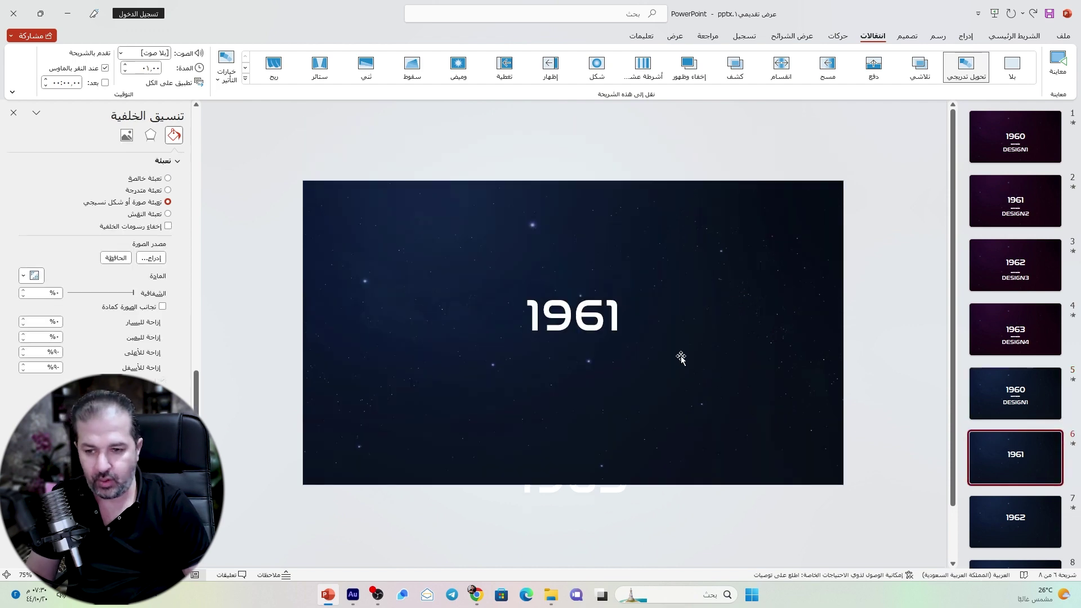
key("ctrl+v")
left_click(646, 378)
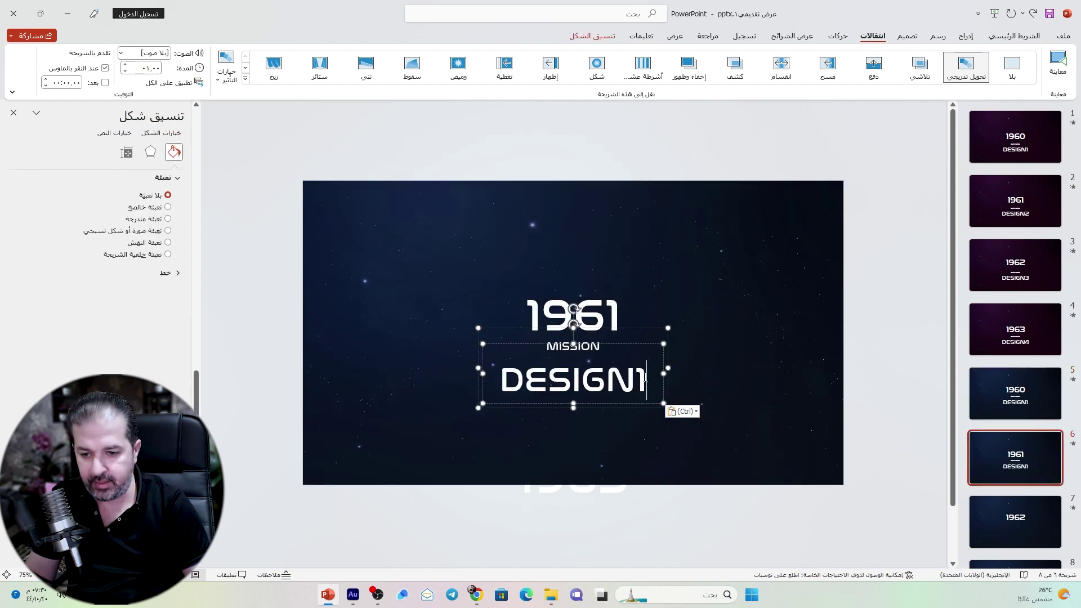
key("BackSpace")
type("2")
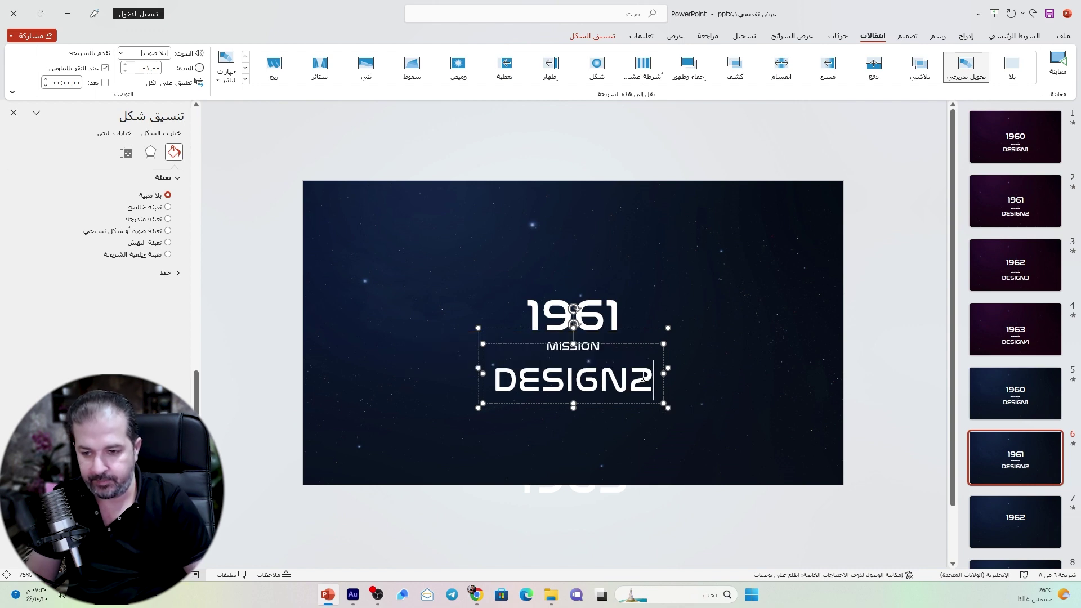
left_click(1025, 528)
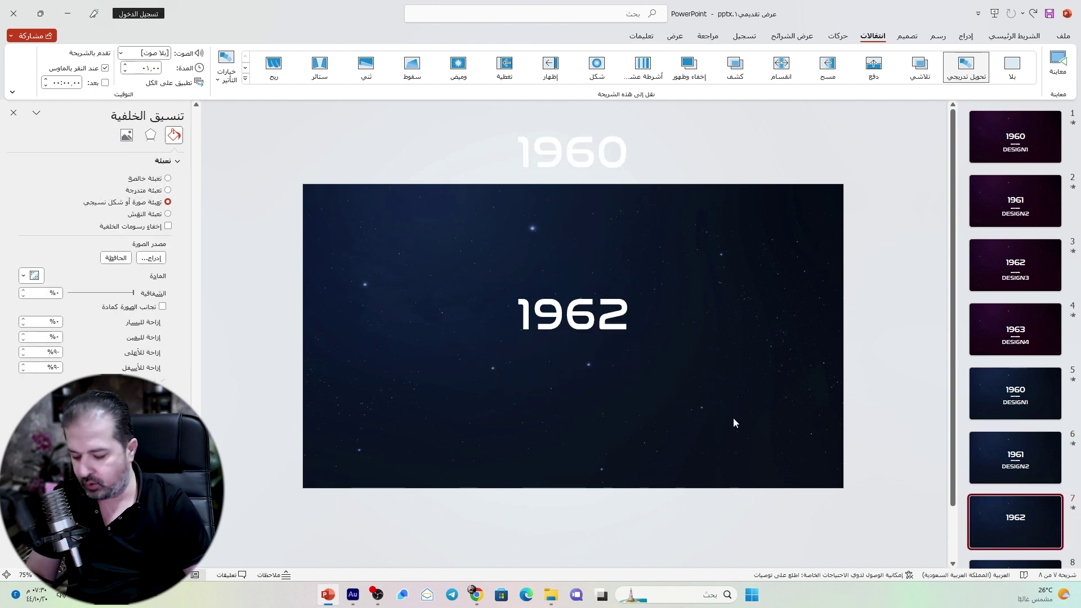
key("ctrl+v")
left_click(639, 382)
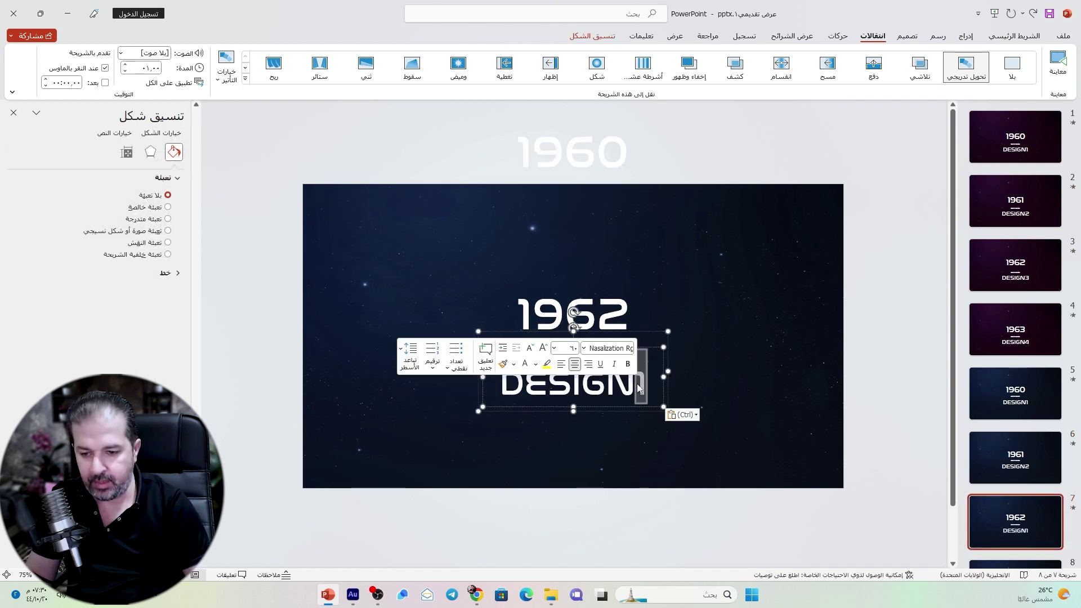
key("BackSpace")
type("3")
Paste the label group onto the blue 1963 slide and change it to DESIGN4
left_click(988, 470)
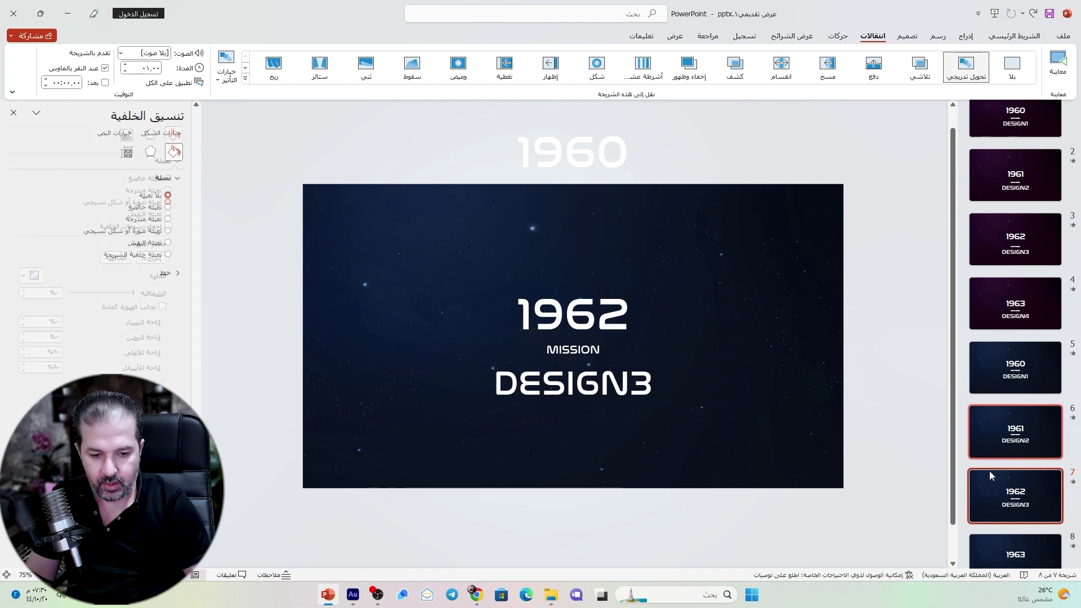
key("Down")
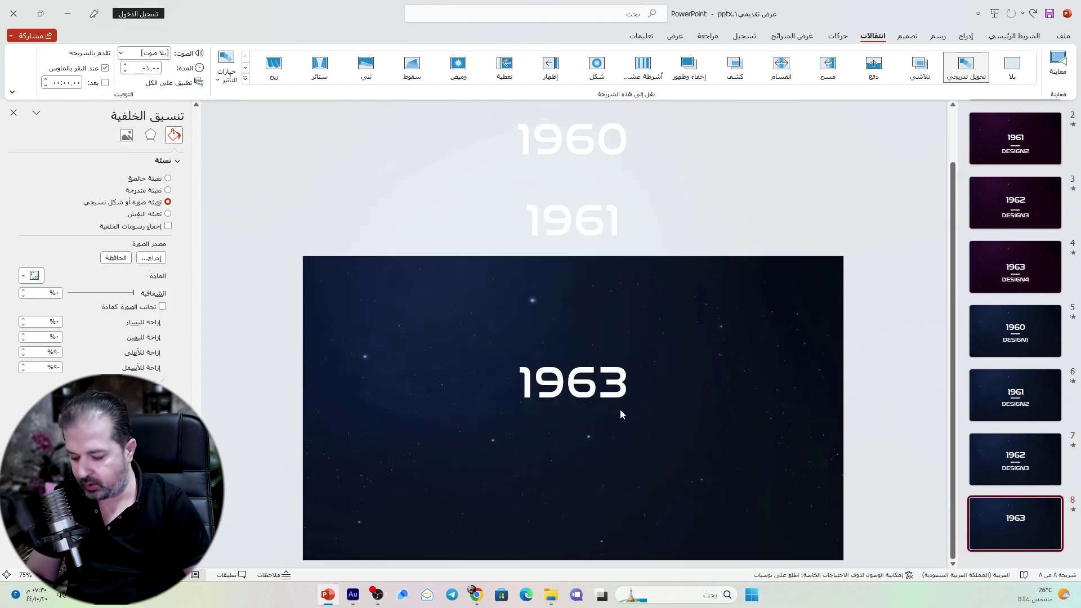
key("ctrl+v")
double_click(637, 452)
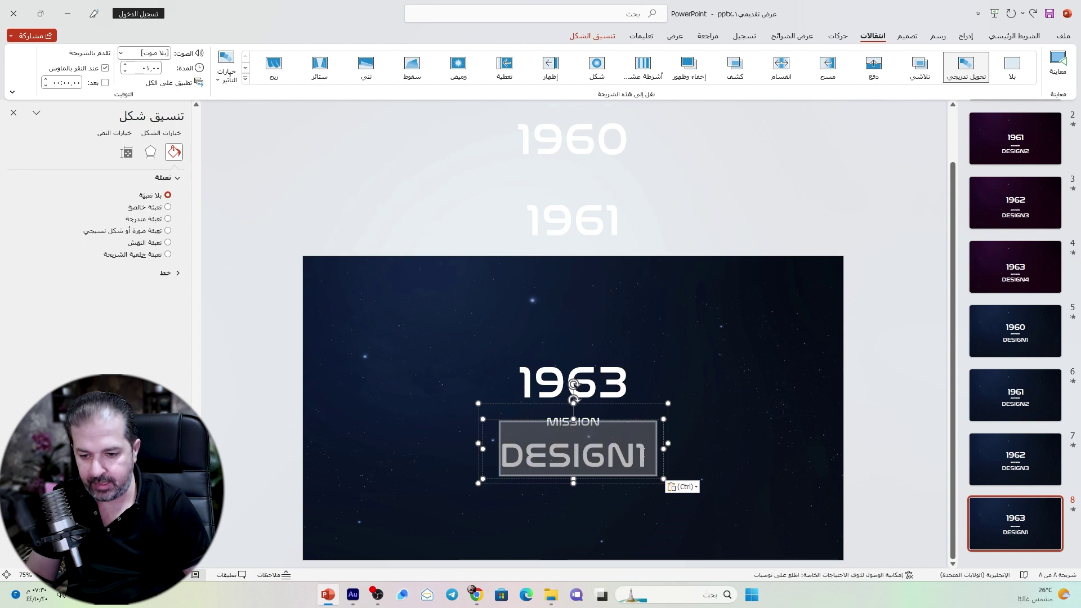
left_click(643, 454)
key("BackSpace")
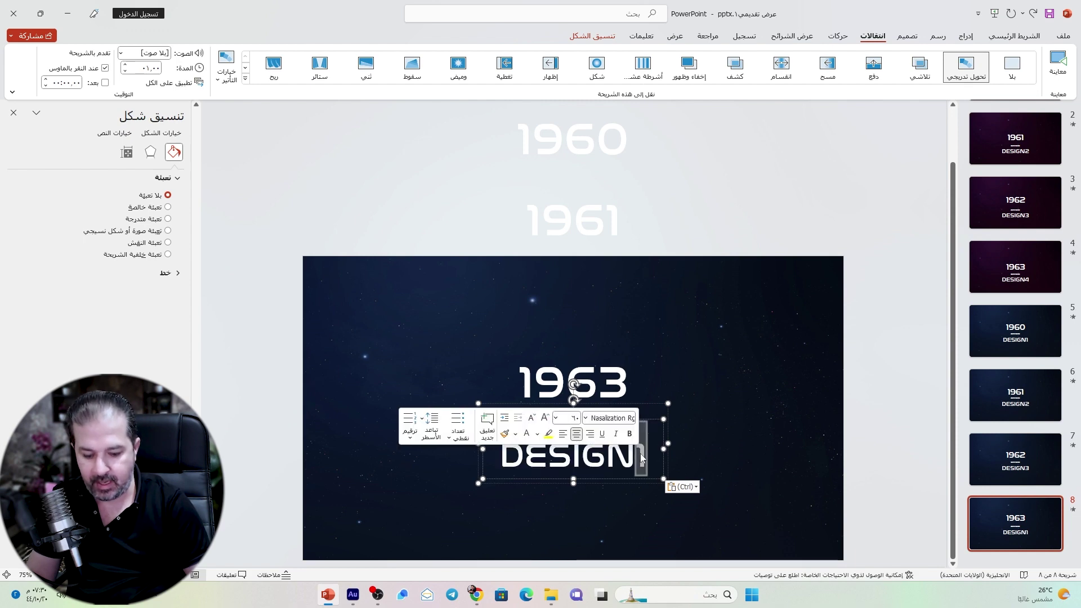
type("4")
scroll(808, 432, "up", 3)
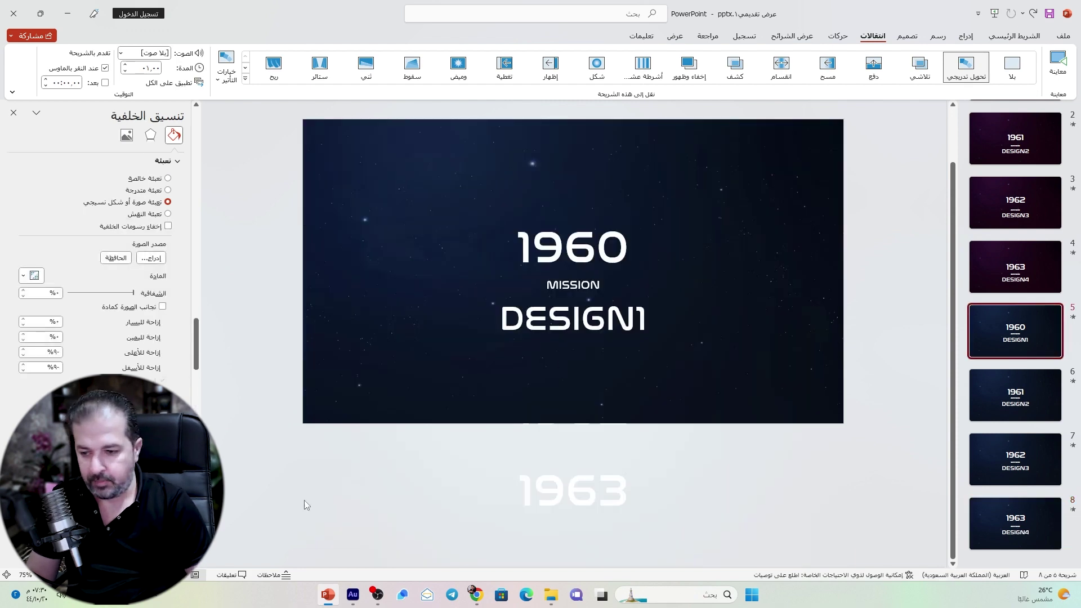
Play the show from the 1960 slide through 1963, then exit back to editing
key("shift+F5")
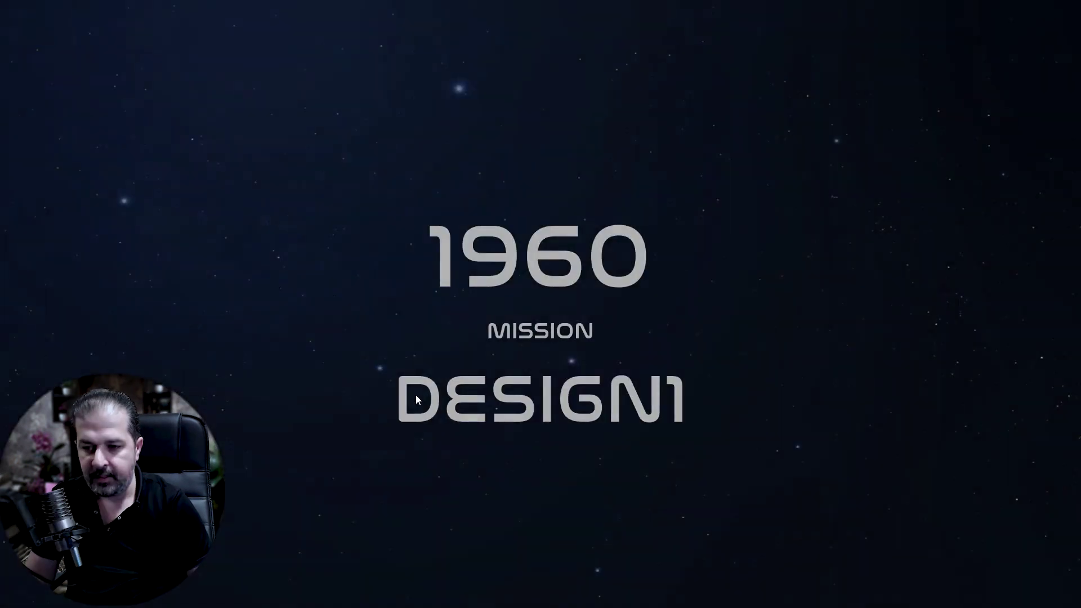
left_click(300, 380)
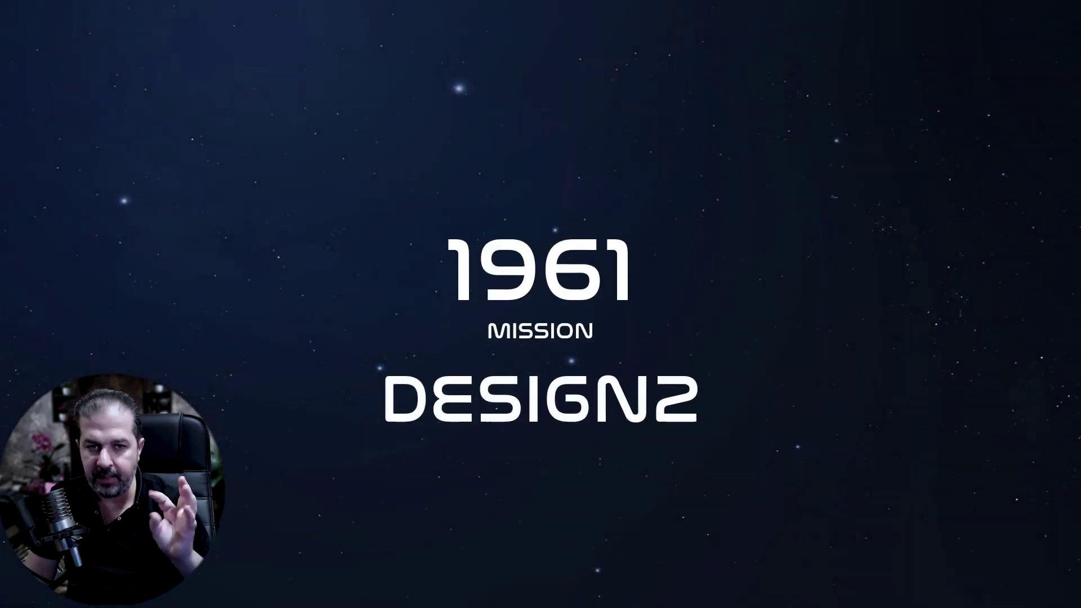
key("Right")
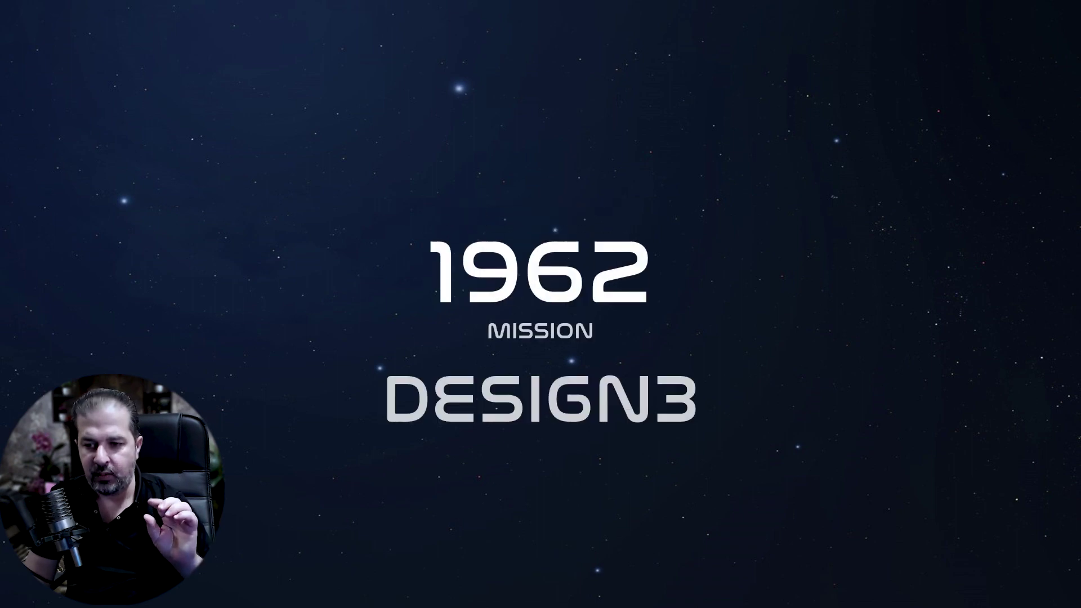
key("Right")
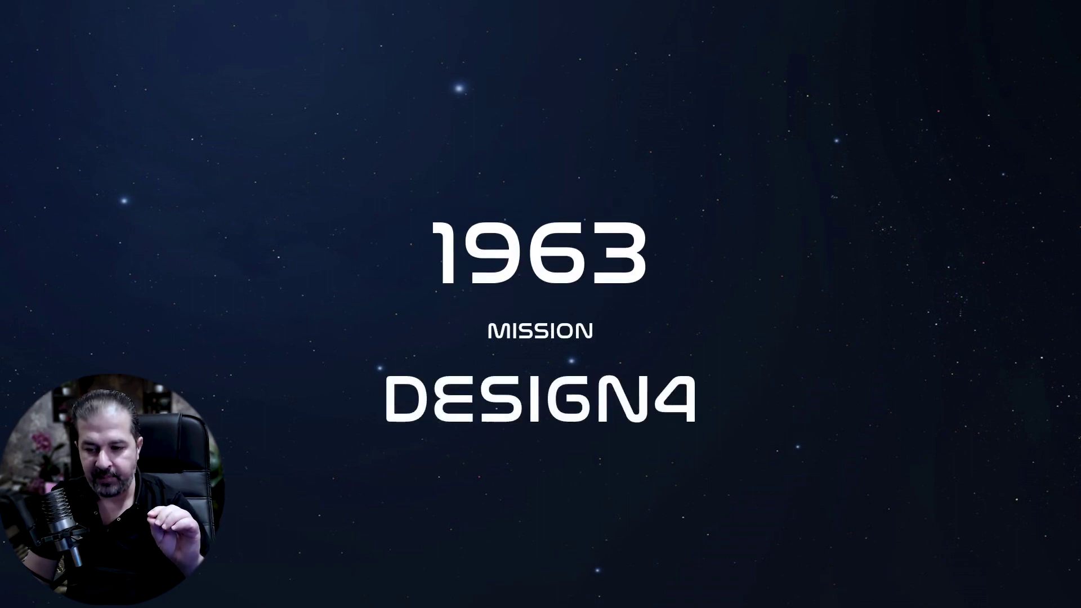
key("Escape")
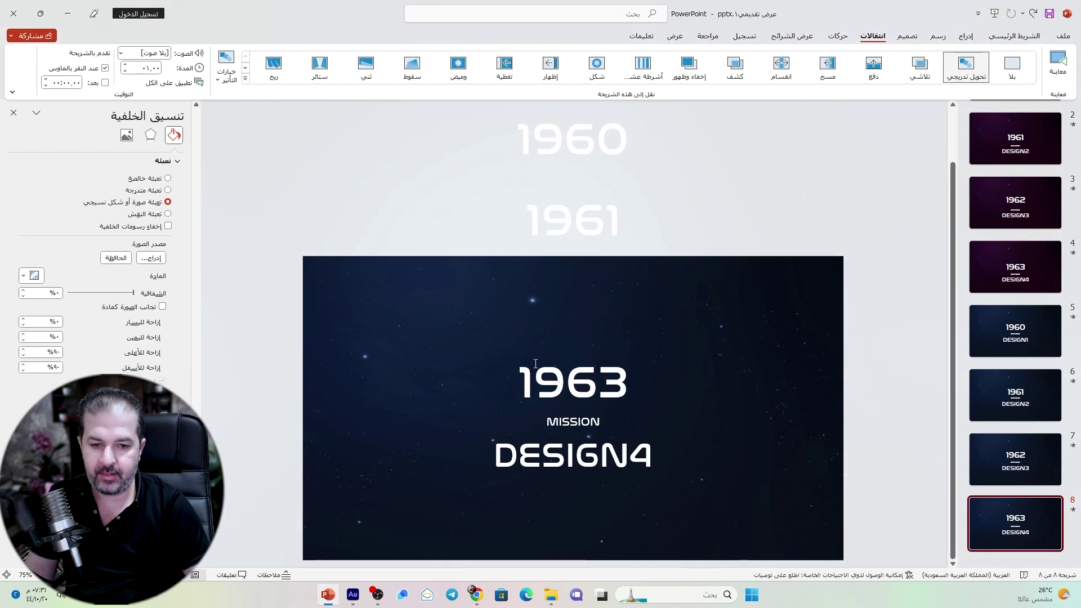
Paste slide 6's MISSION/DESIGN2 group onto the 1960 slide, parked beyond its right edge
left_click(1035, 333)
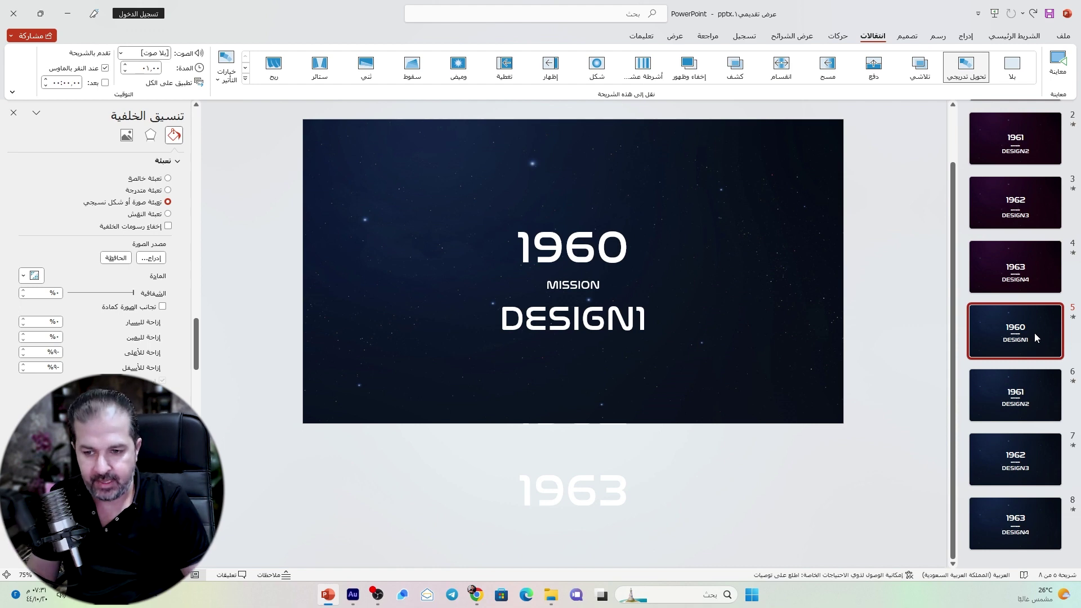
left_click(988, 394)
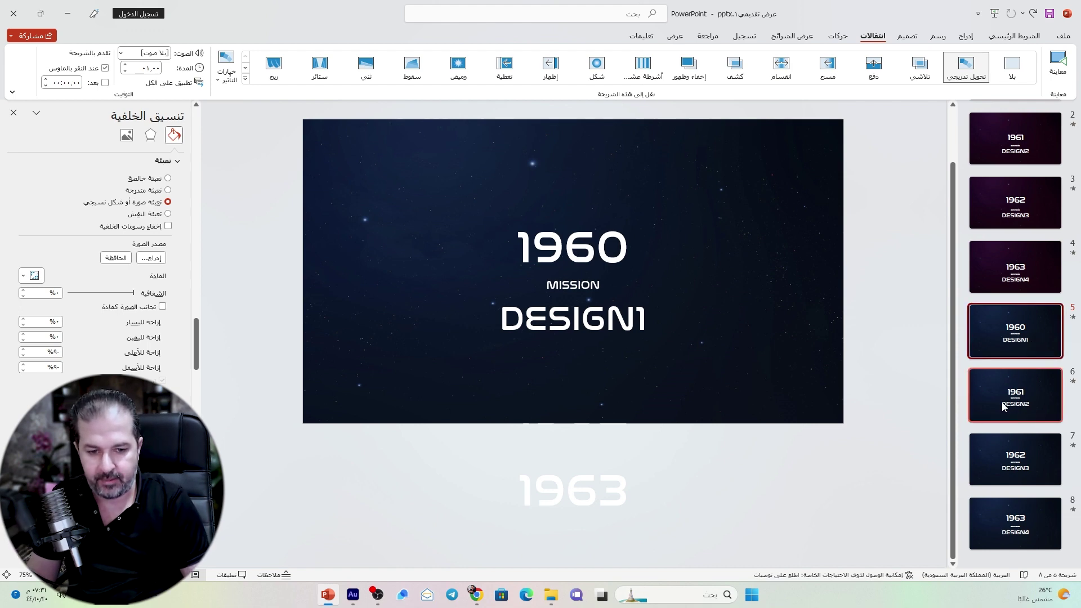
left_click(542, 380)
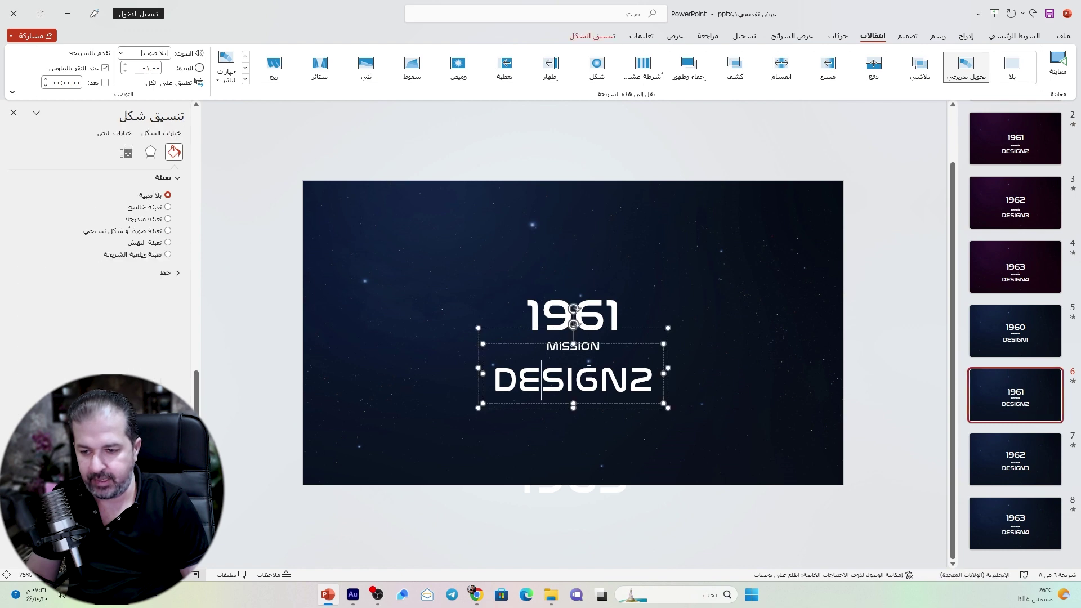
left_click(630, 329)
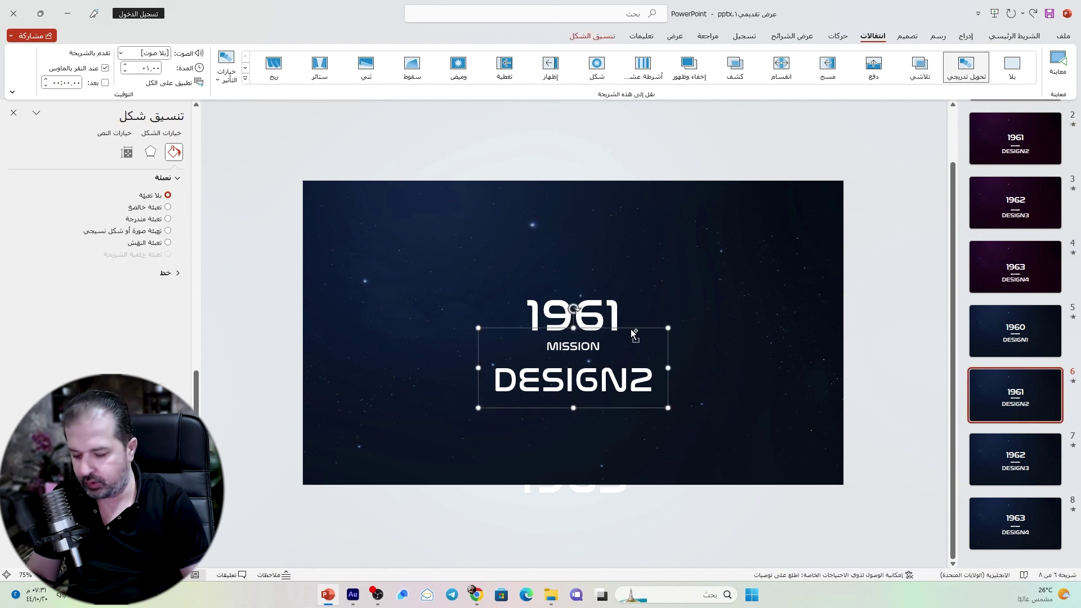
left_click(1035, 329)
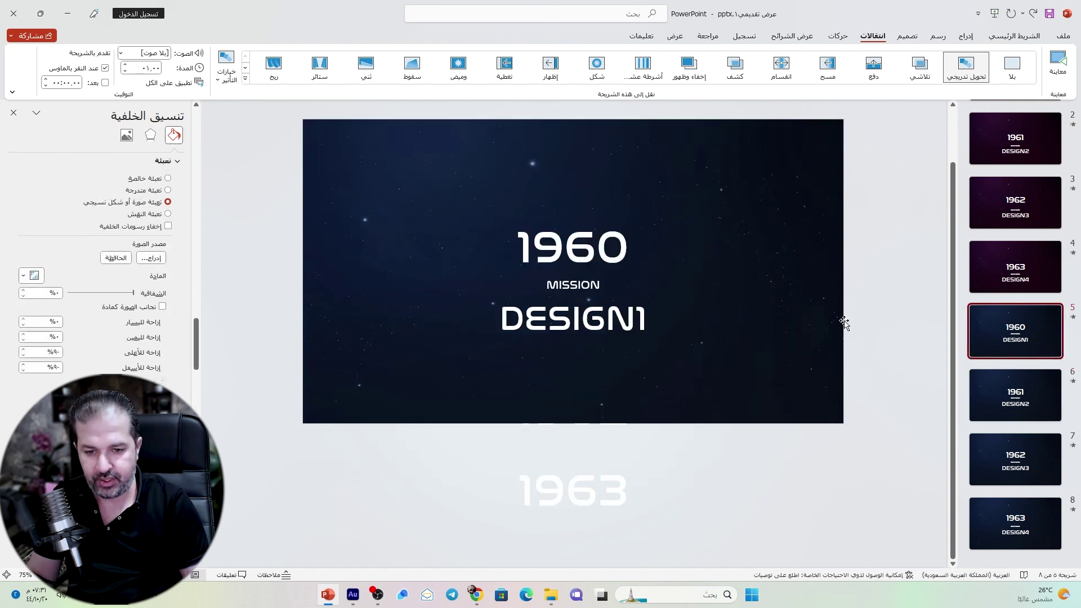
key("ctrl+v")
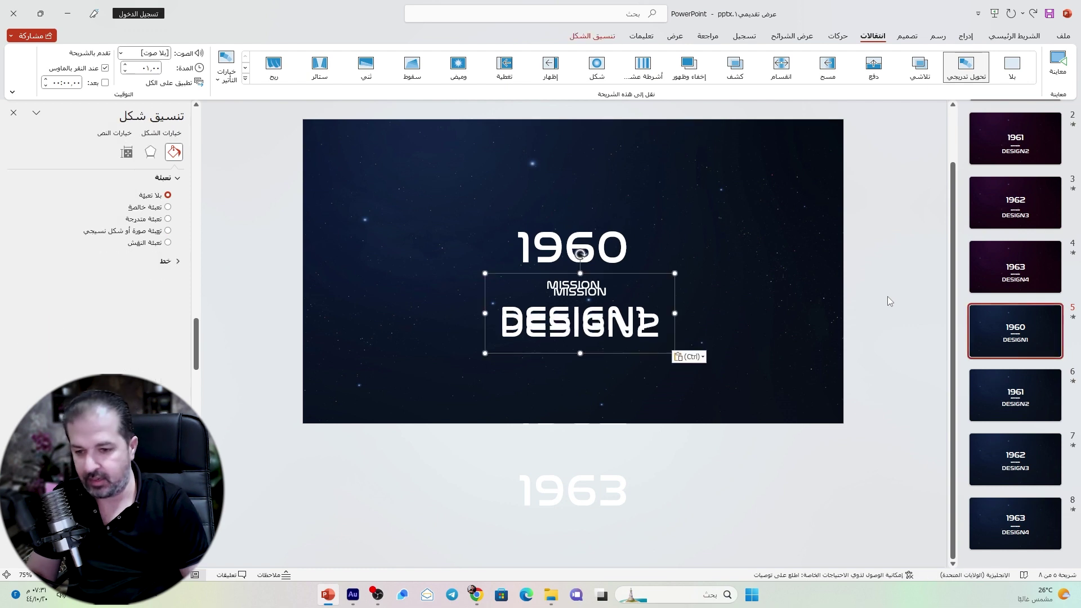
left_click_drag(507, 274, 868, 272)
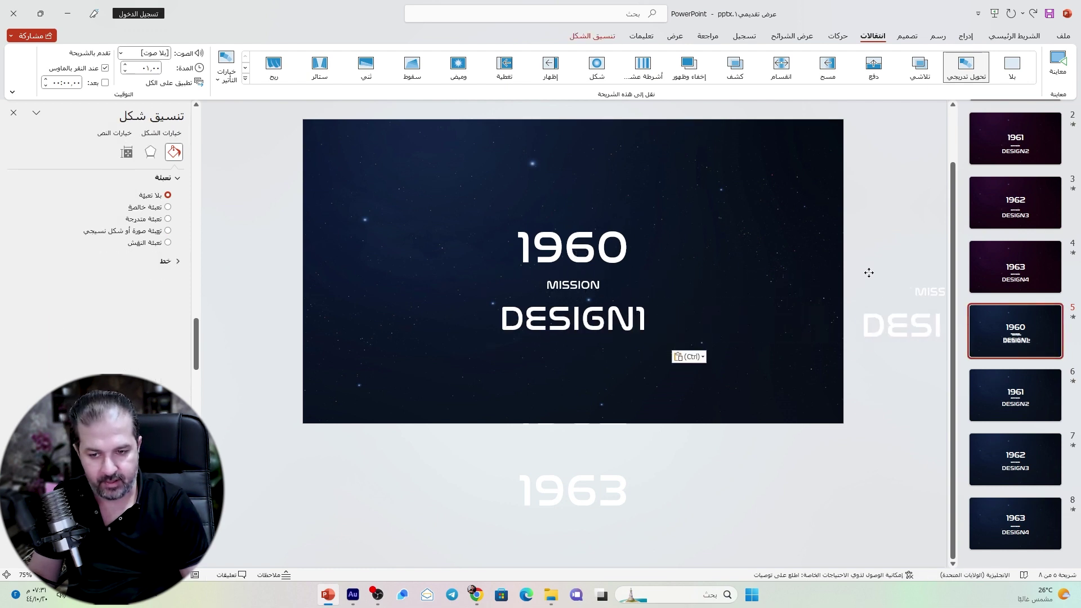
Paste the 1960 MISSION/DESIGN1 group onto slide 6, parked beyond its left edge
left_click(489, 322)
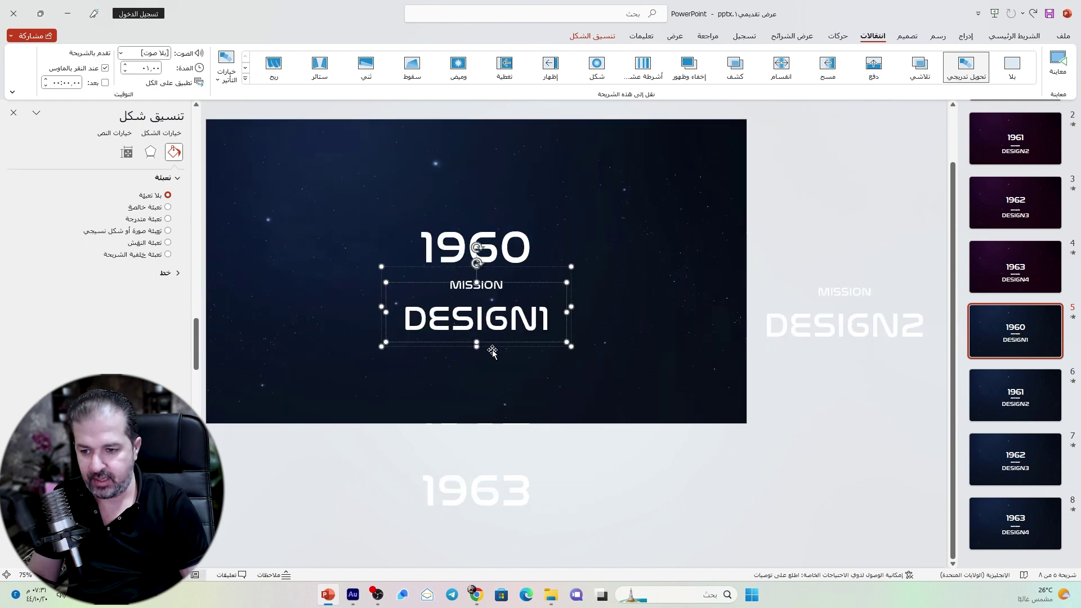
left_click(495, 347)
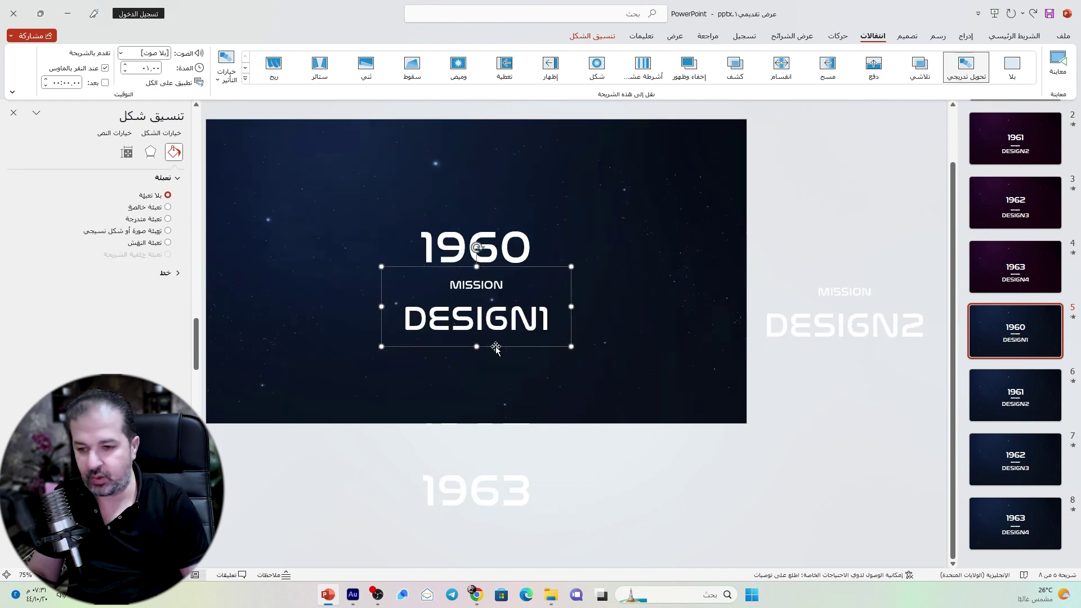
left_click(1015, 394)
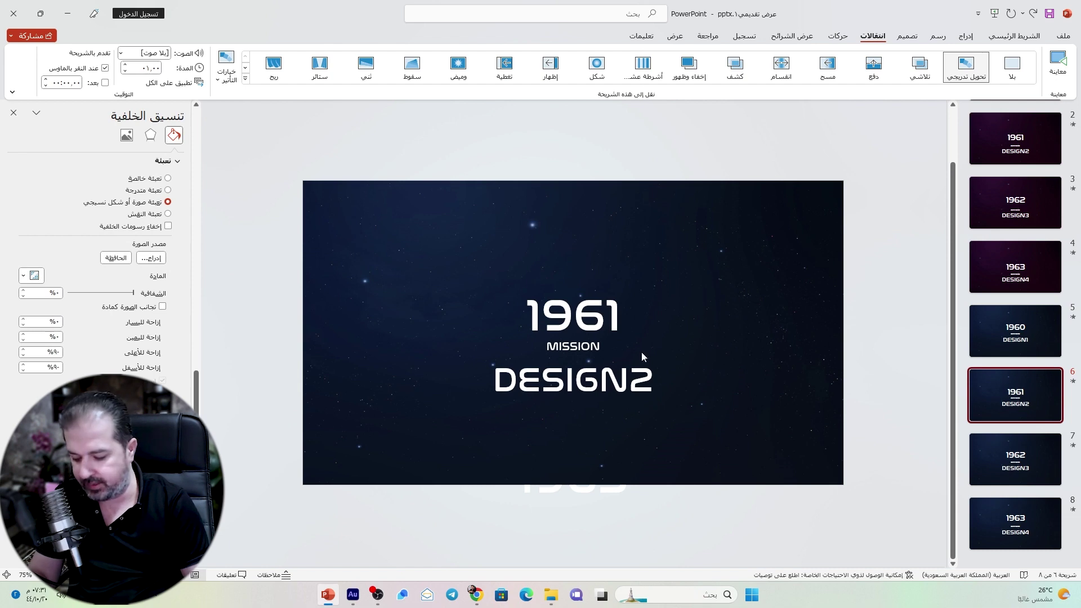
key("ctrl+v")
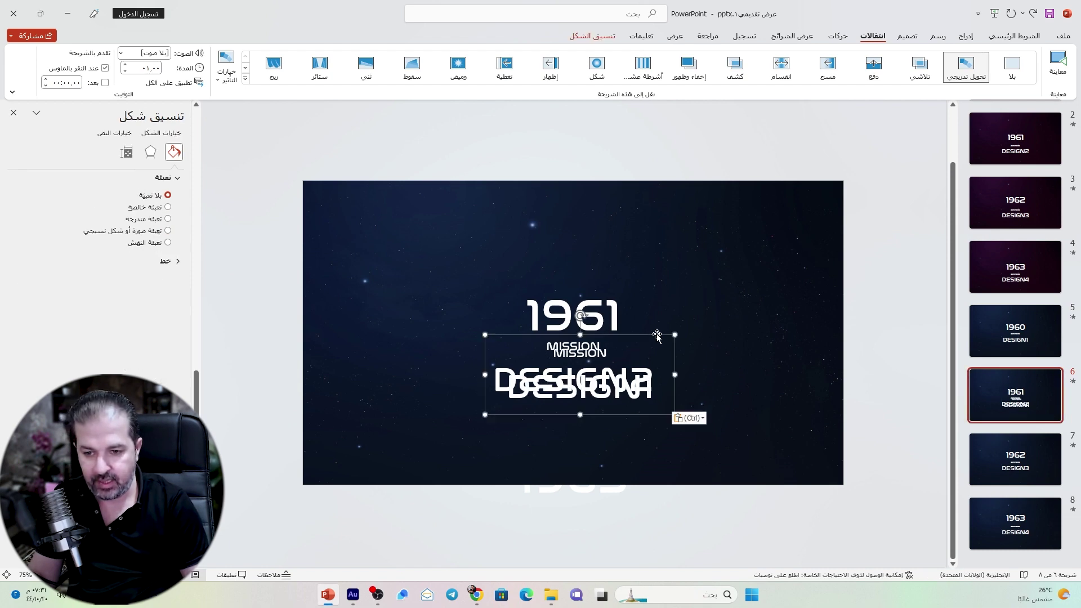
left_click_drag(657, 336, 298, 336)
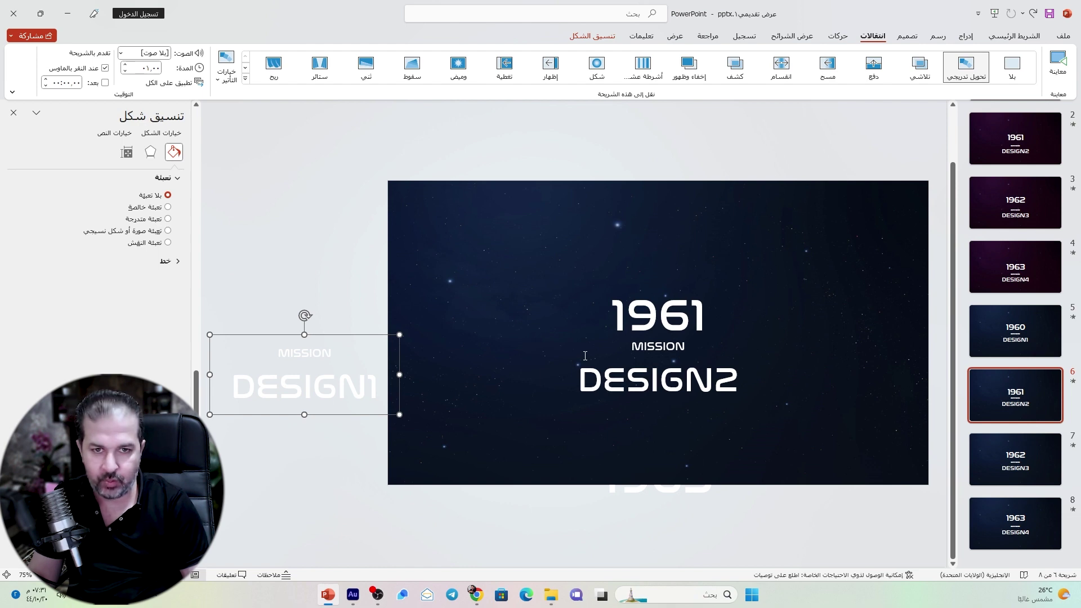
Preview the 1960-to-1961 Morph in a slide show, replaying it once
key("Page_Up")
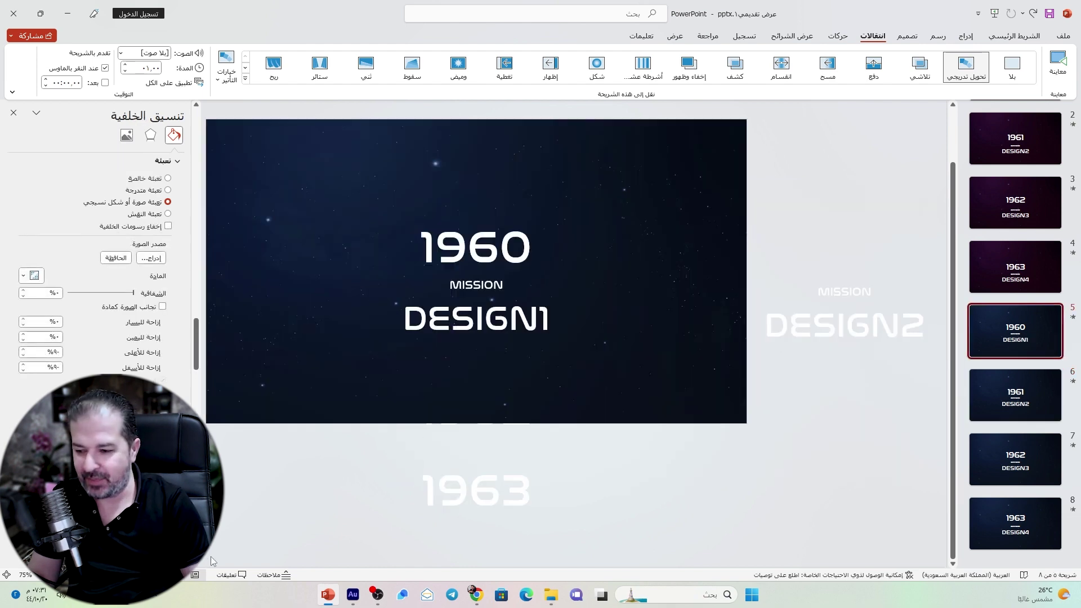
key("shift+F5")
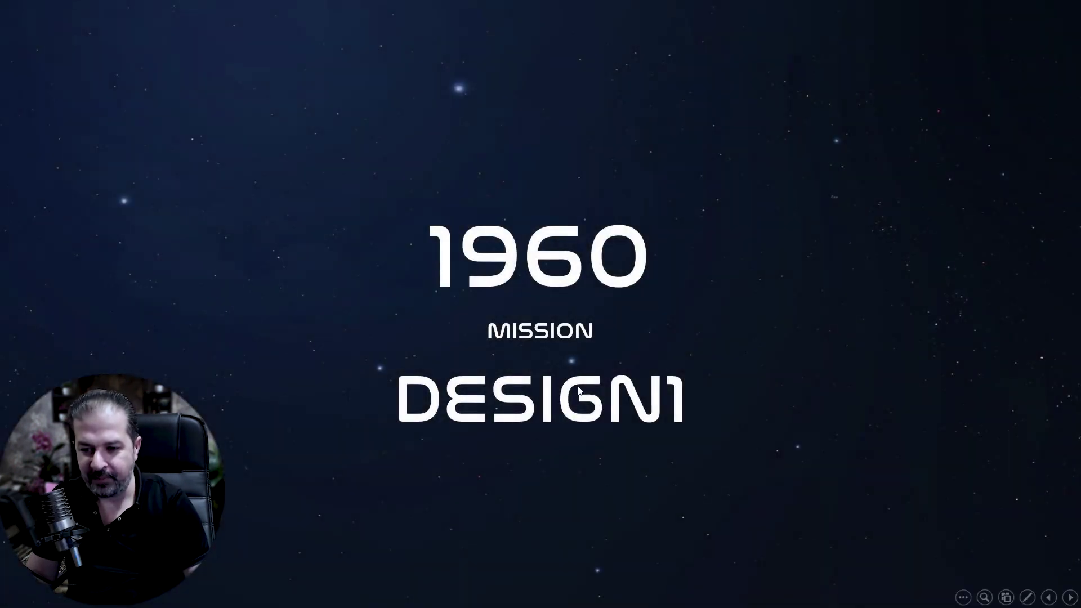
left_click(577, 386)
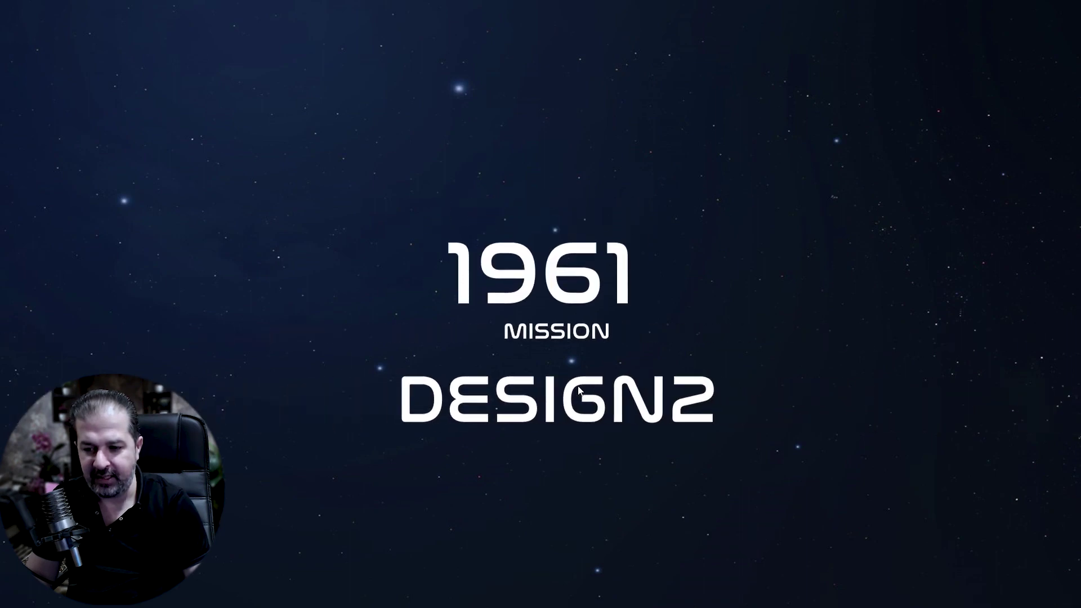
key("Left")
key("Right")
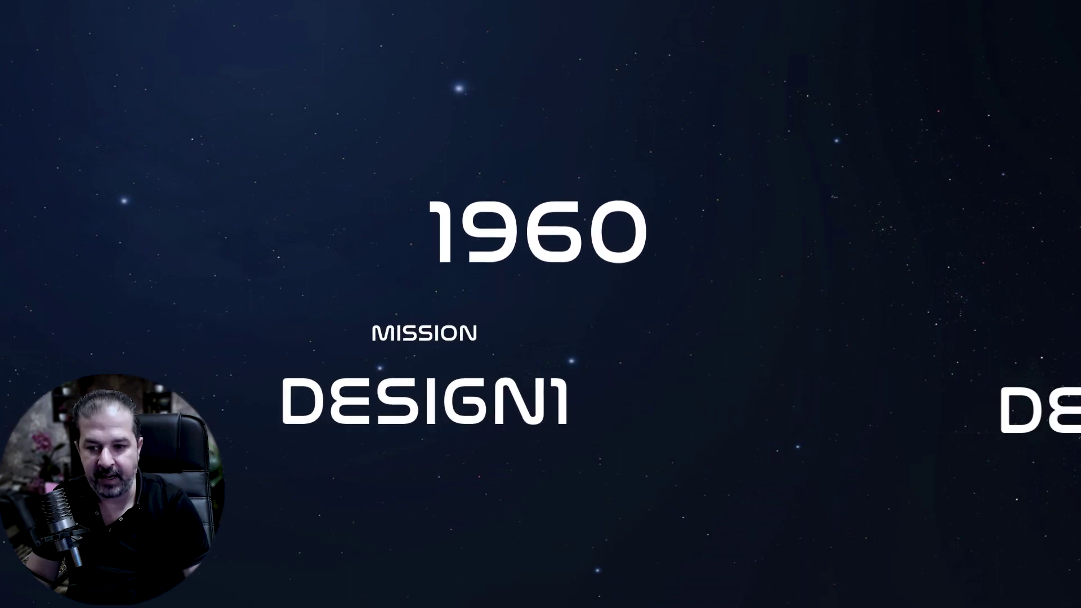
Paste slide 7's DESIGN3 label group onto slide 6, beyond its right edge
key("Escape")
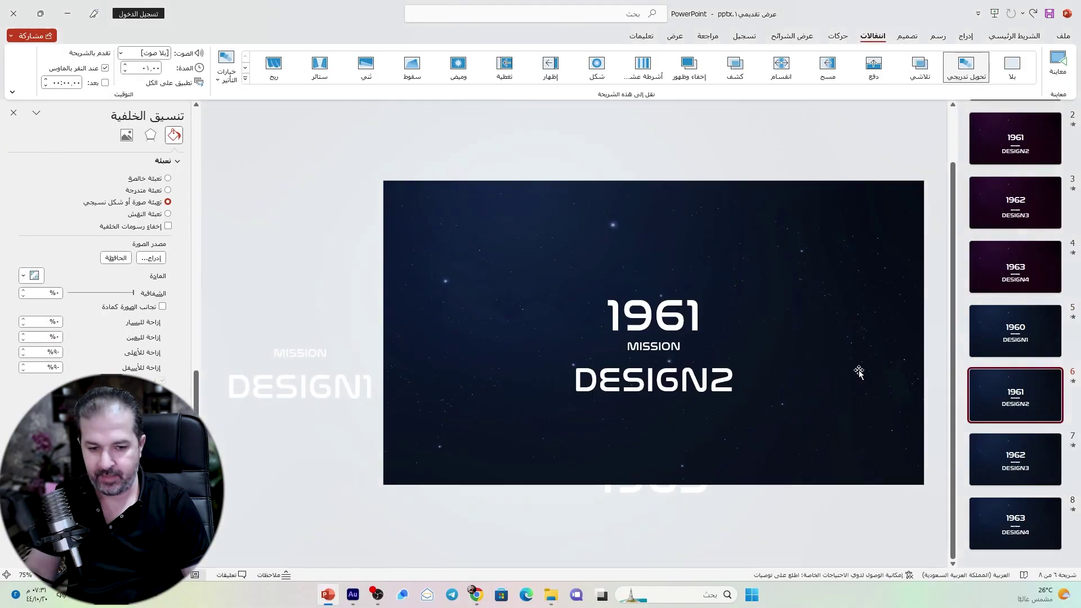
left_click(992, 449)
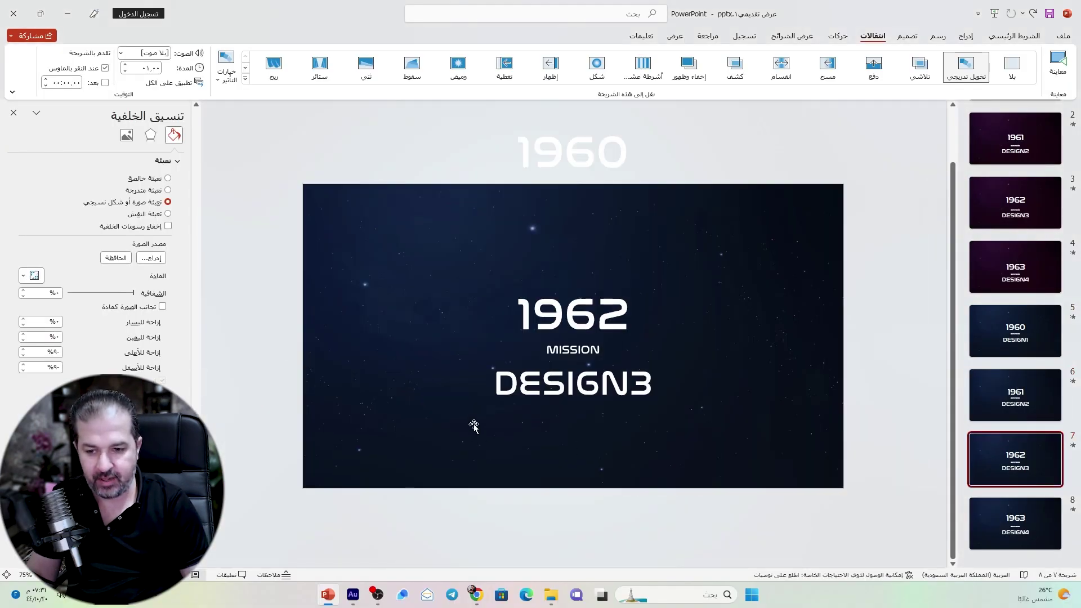
left_click(589, 393)
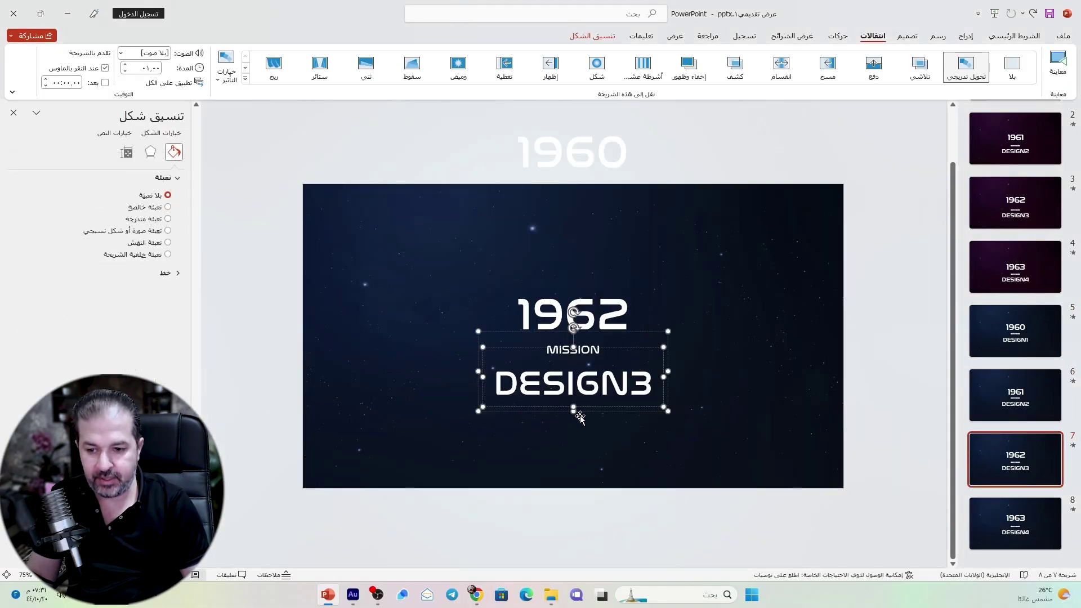
left_click(583, 413)
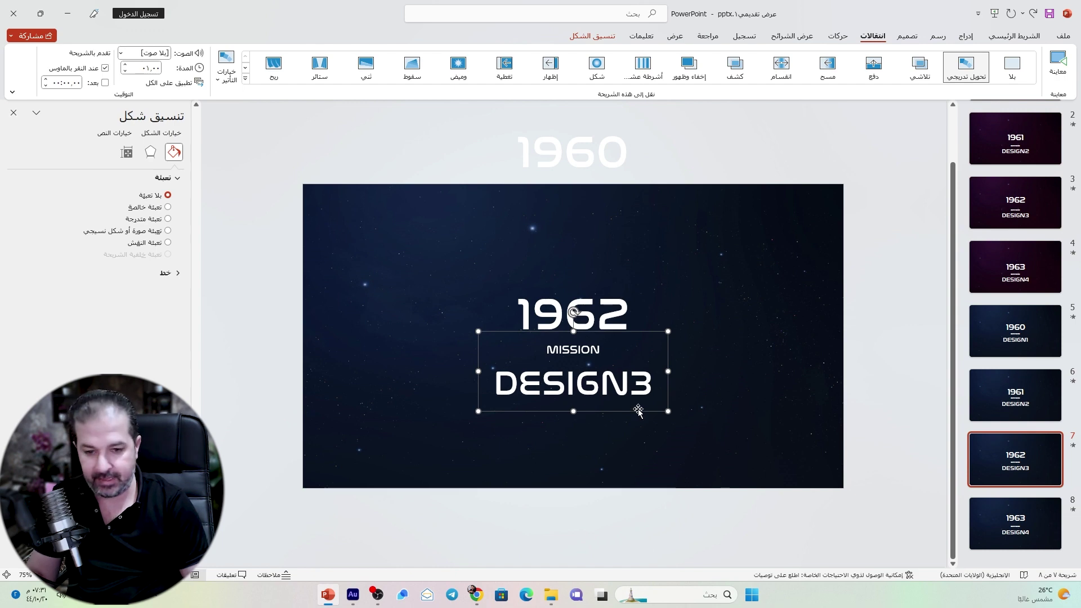
scroll(638, 411, "up", 1)
key("ctrl+v")
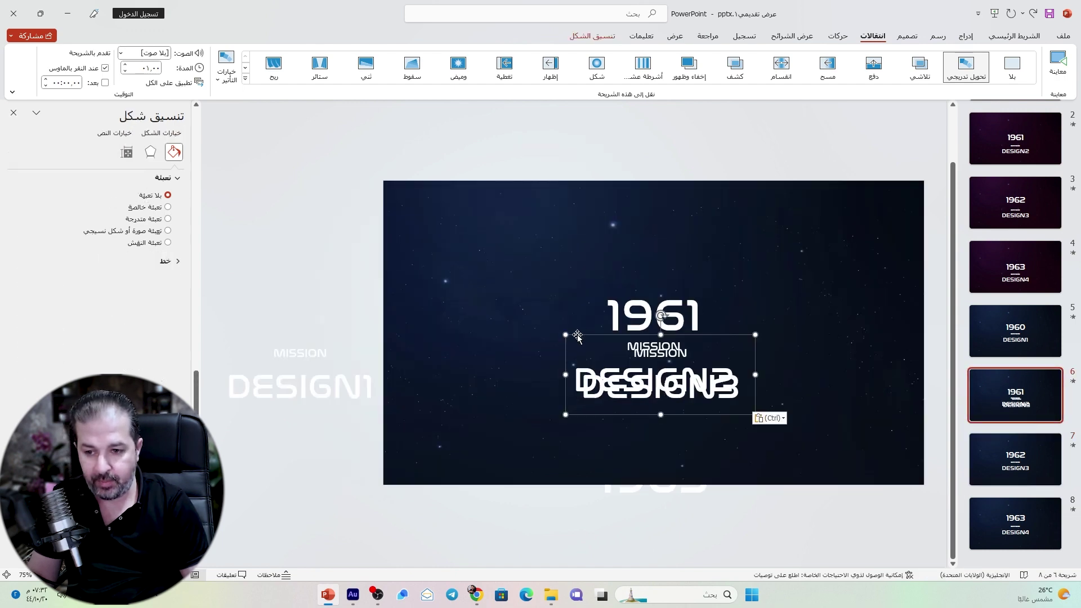
left_click_drag(578, 336, 925, 336)
Paste slide 6's DESIGN2 label group onto slide 7, beyond its left edge
left_click(666, 372)
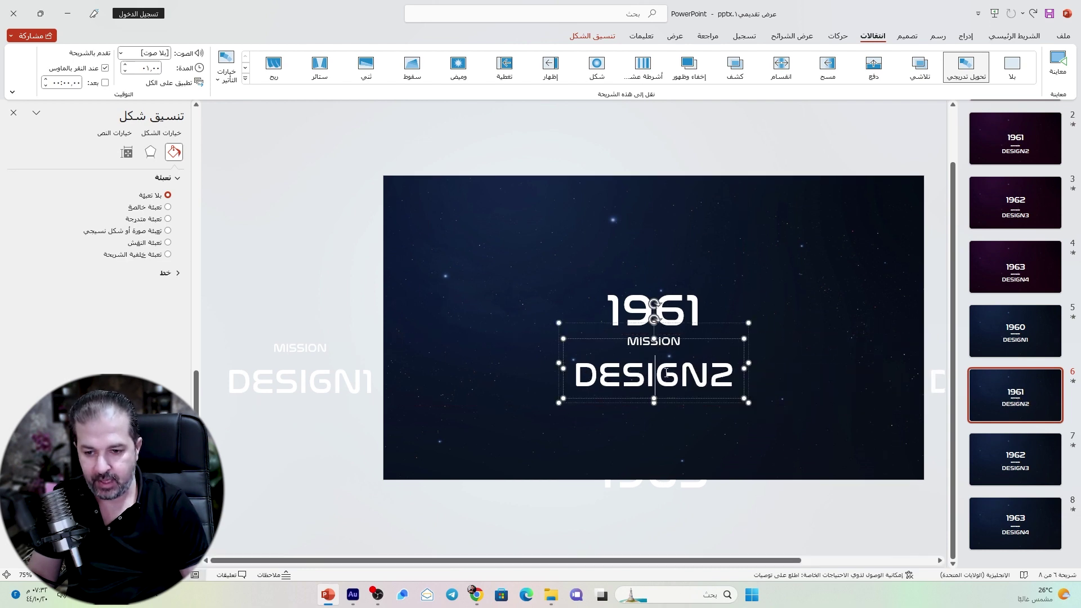
left_click(662, 403)
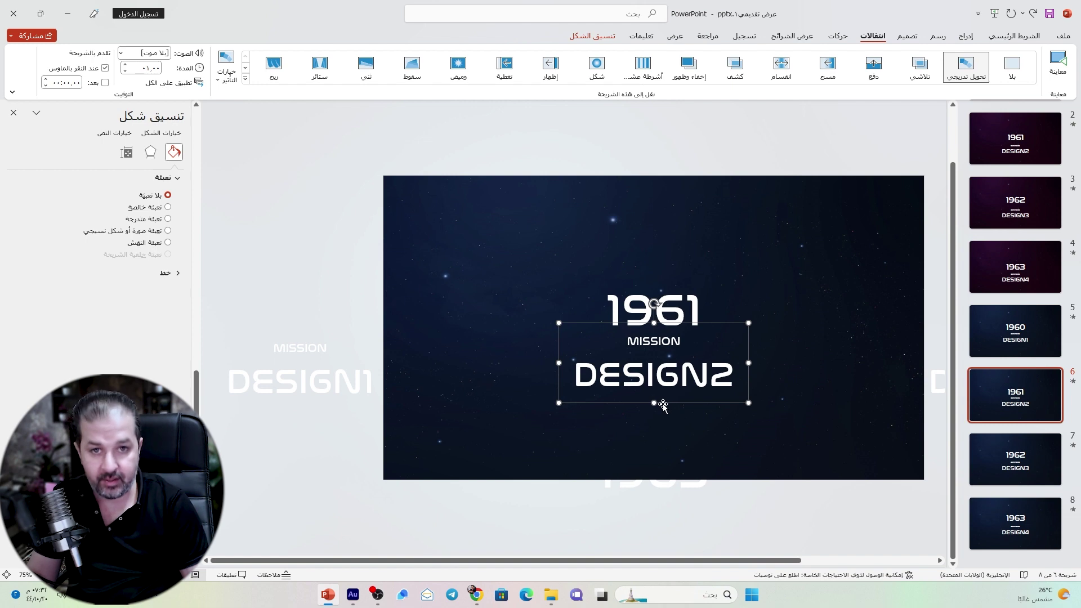
key("Page_Down")
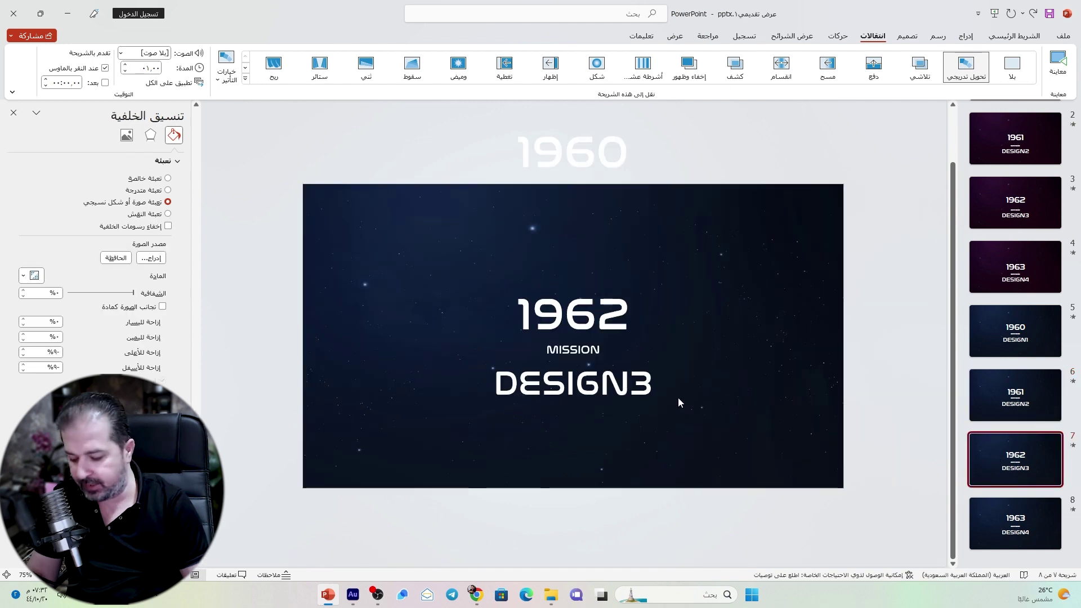
key("ctrl+v")
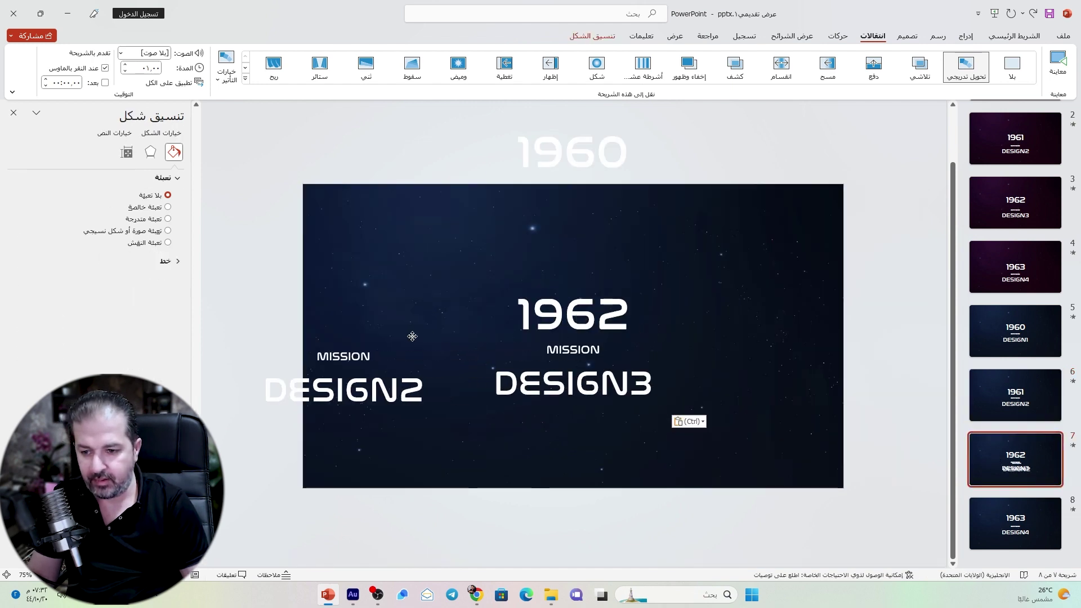
left_click_drag(656, 336, 273, 336)
Copy slide 8's DESIGN4 label group onto slide 7, beyond its right edge
left_click(1001, 512)
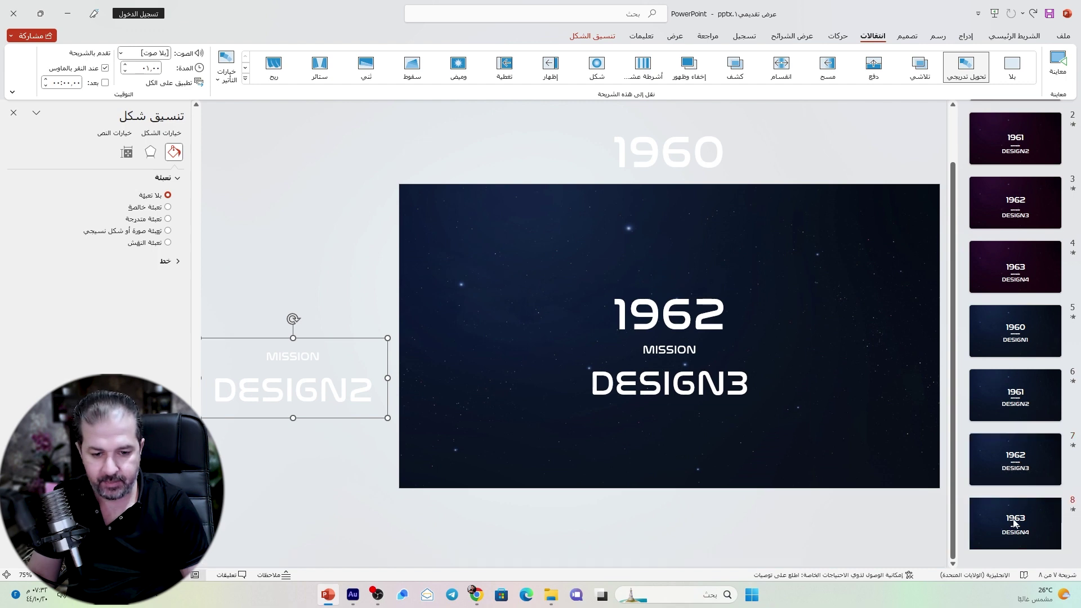
left_click(599, 454)
left_click(619, 485)
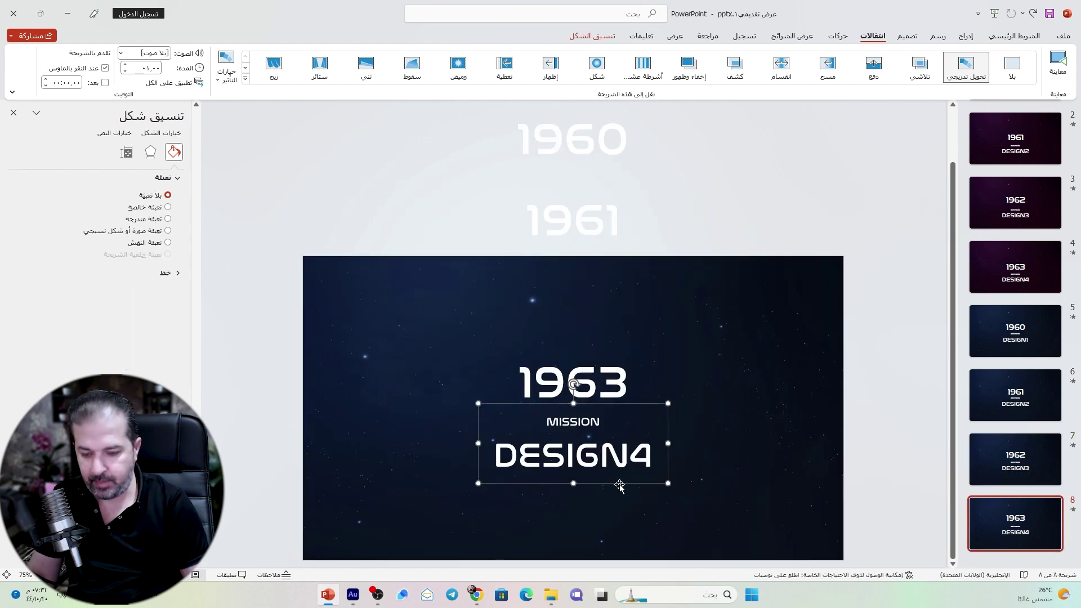
key("ctrl+c")
key("Page_Up")
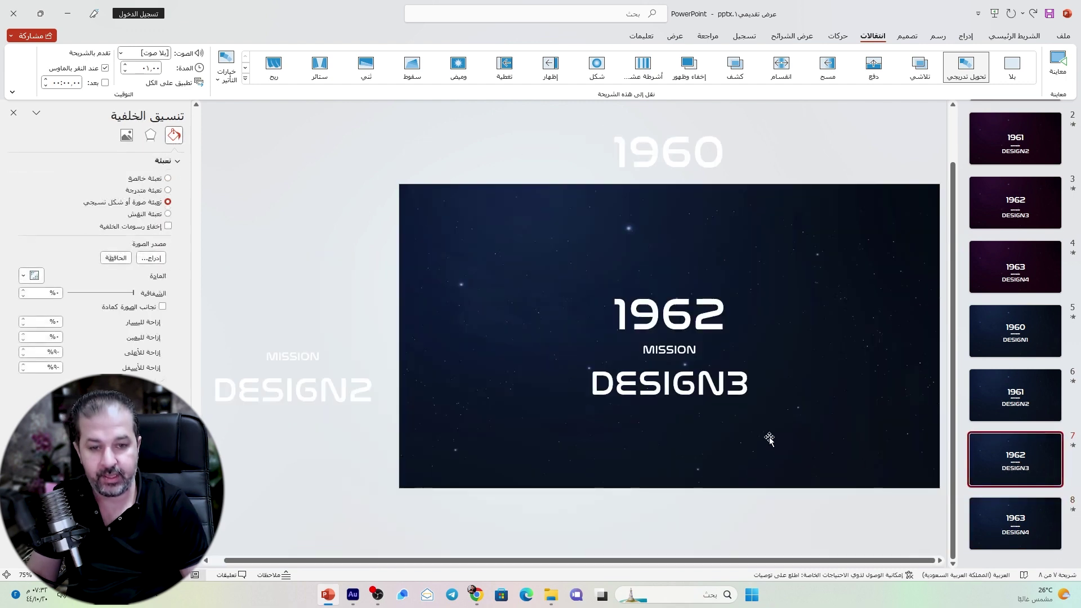
key("ctrl+v")
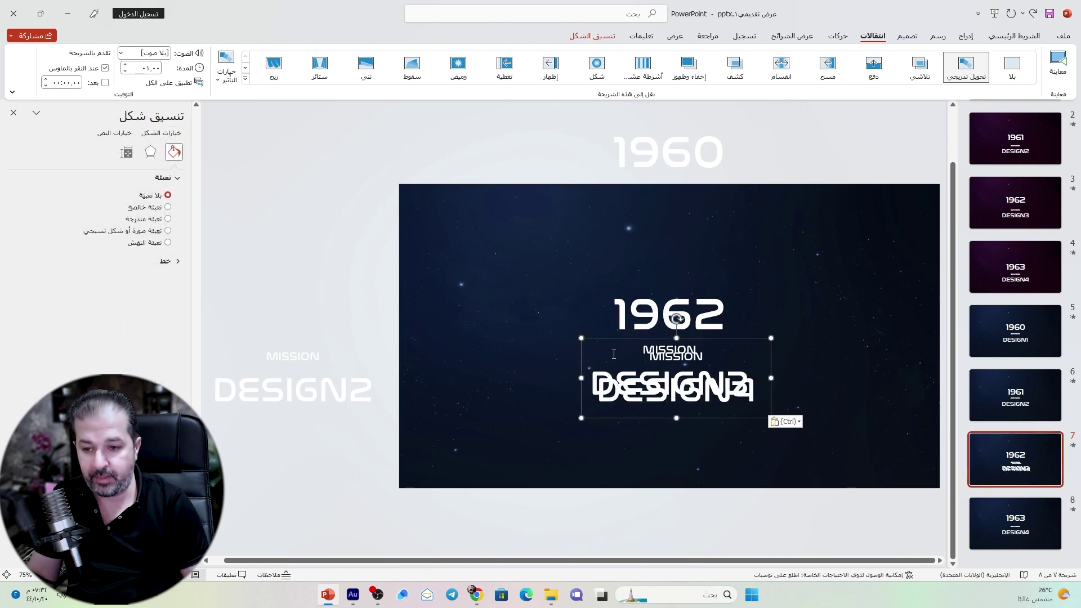
scroll(614, 353, "down", 1)
left_click_drag(561, 333, 871, 330)
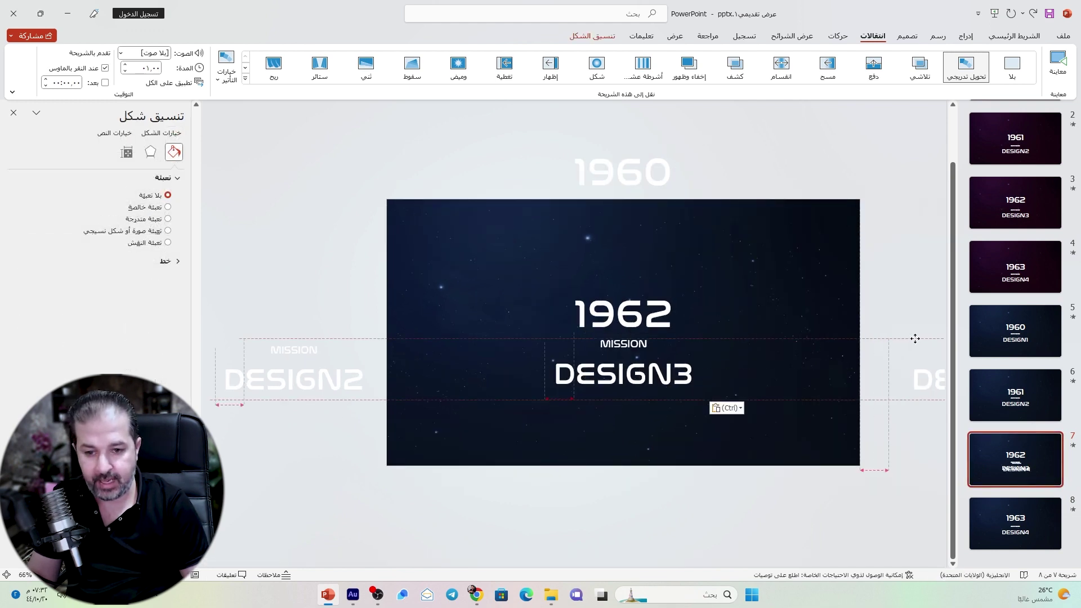
Paste slide 7's DESIGN3 label group onto slide 8, beyond its left edge, then select slide 5
left_click(682, 387)
left_click(682, 396)
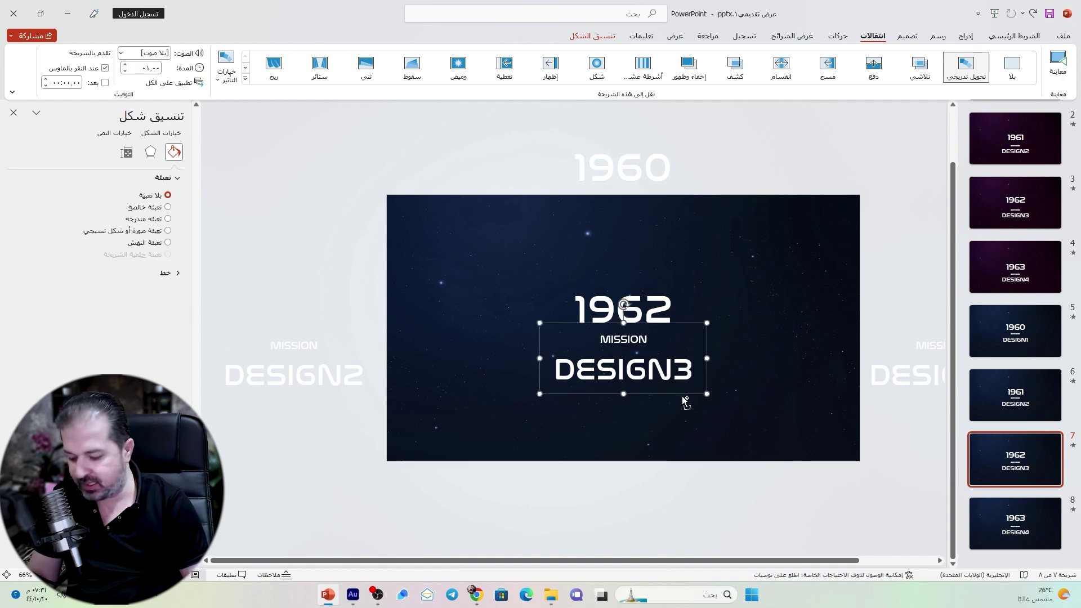
left_click(1013, 524)
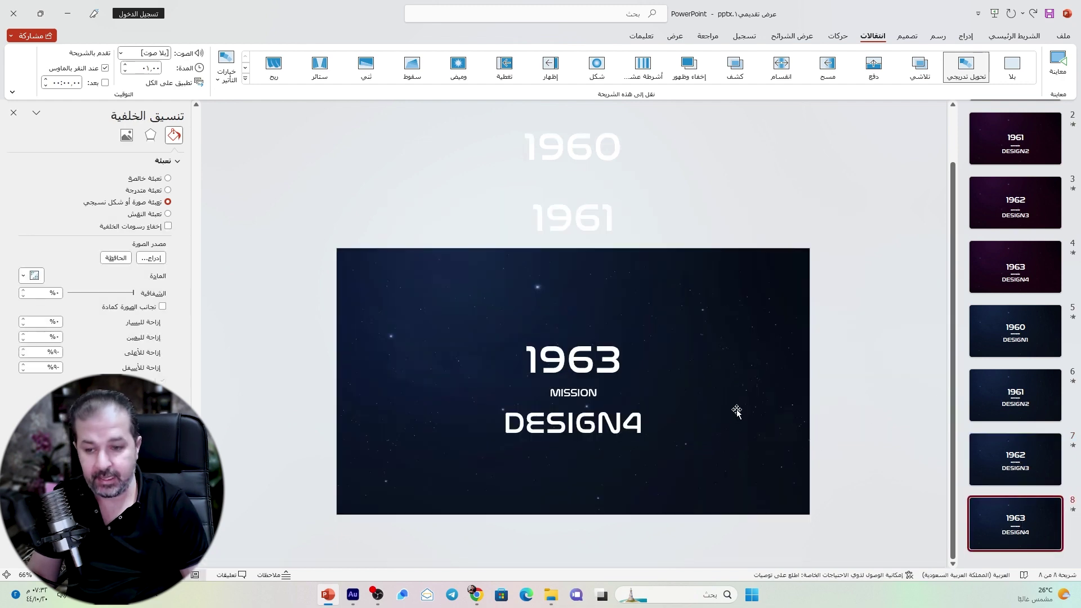
key("ctrl+v")
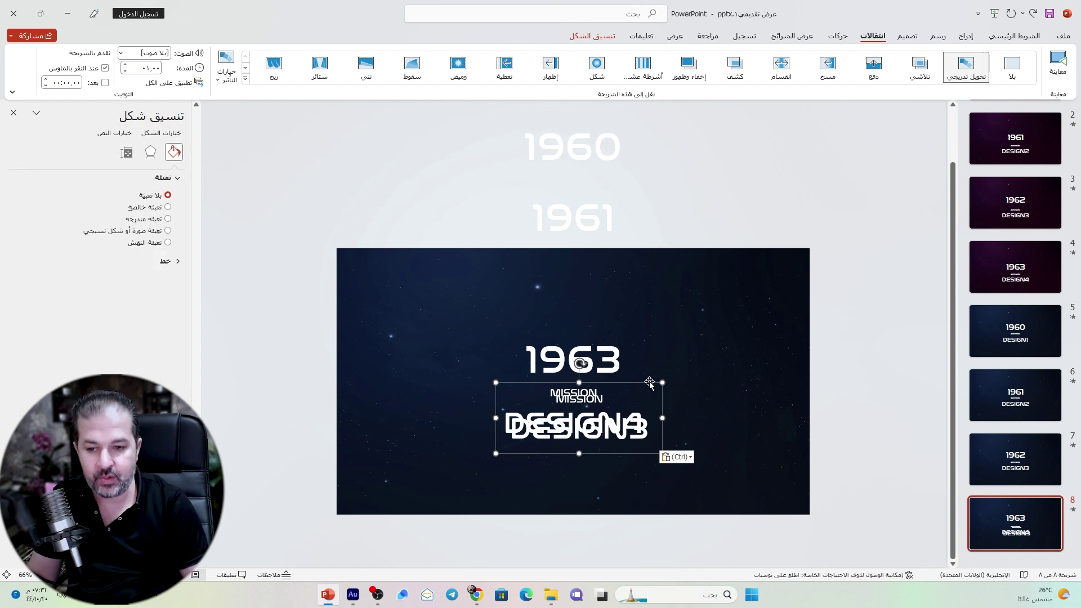
left_click_drag(650, 381, 364, 382)
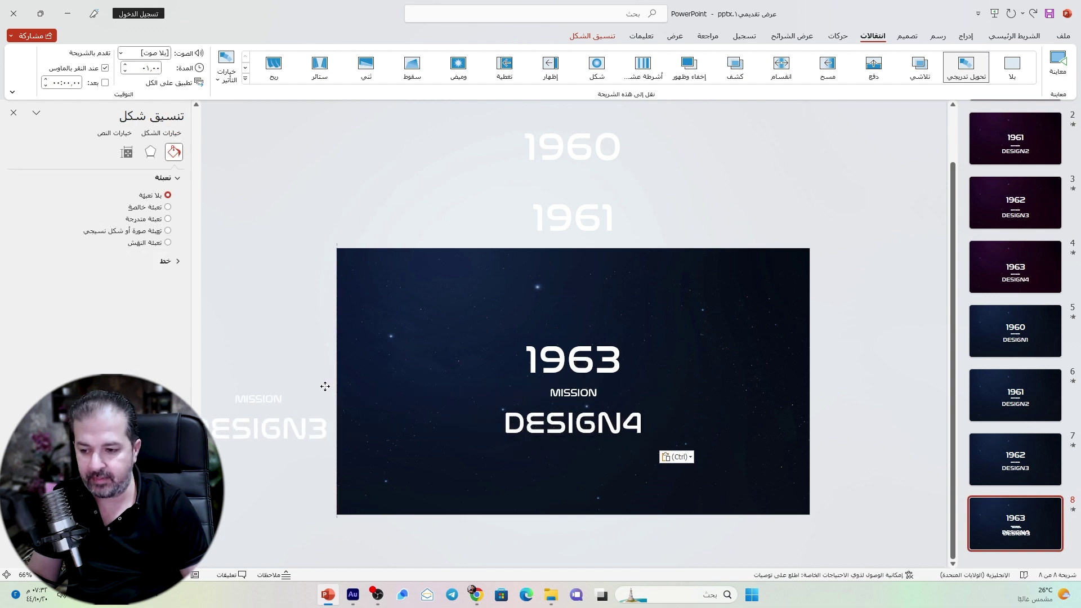
left_click(1012, 357)
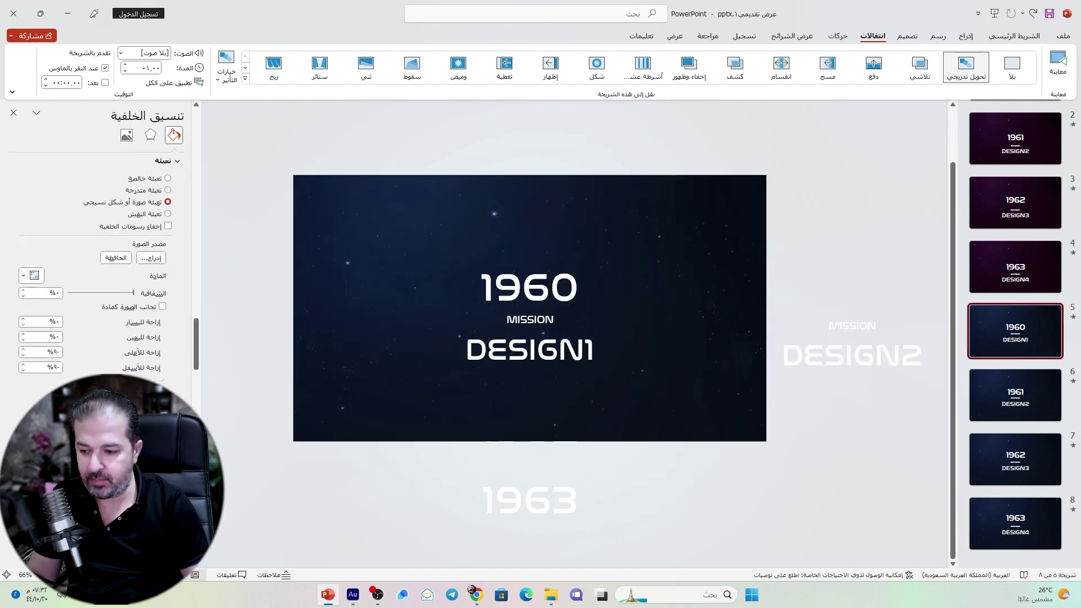
Play the show from 1960, stepping forward and back through the Morphs to 1961 DESIGN2
key("shift+F5")
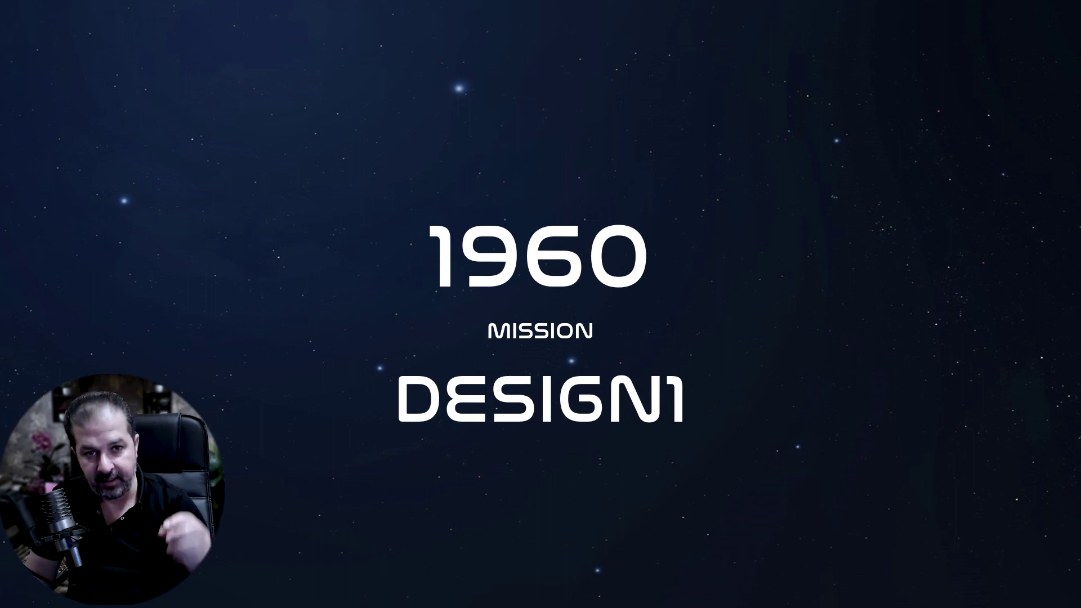
key("Right")
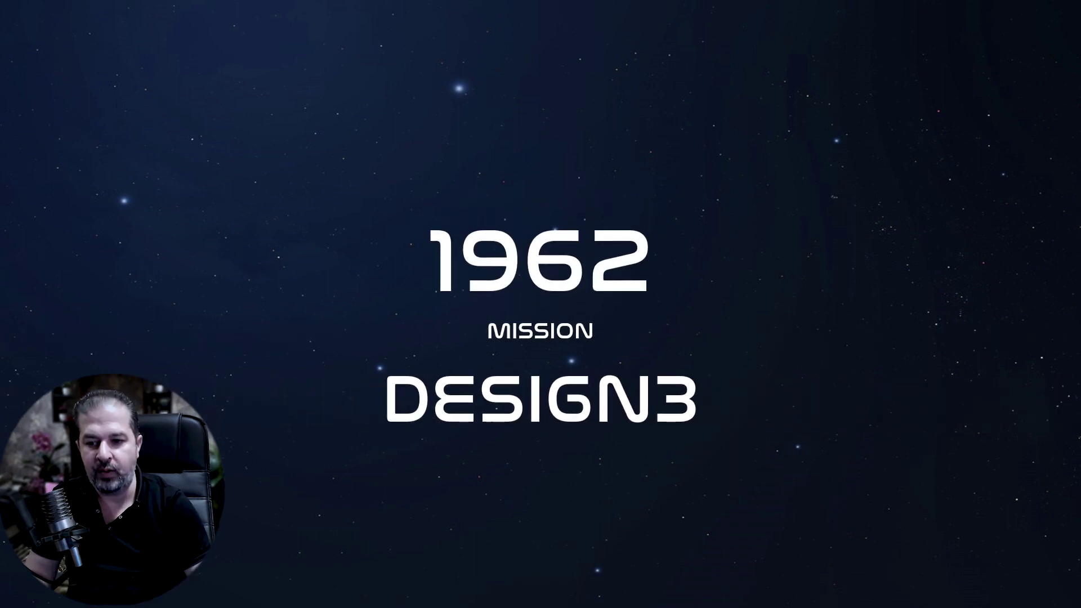
key("Left")
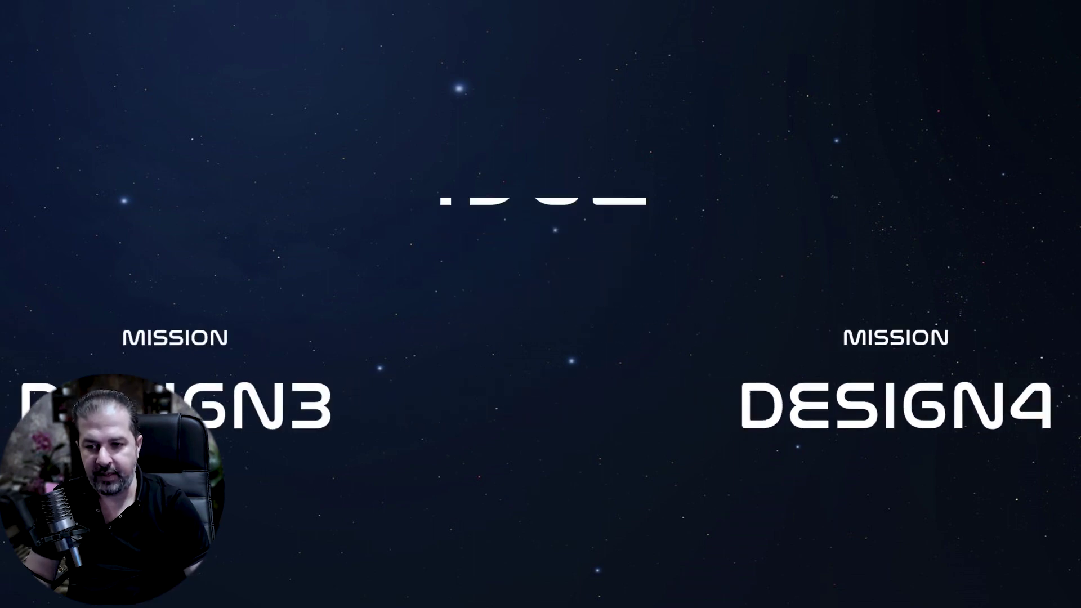
key("Left")
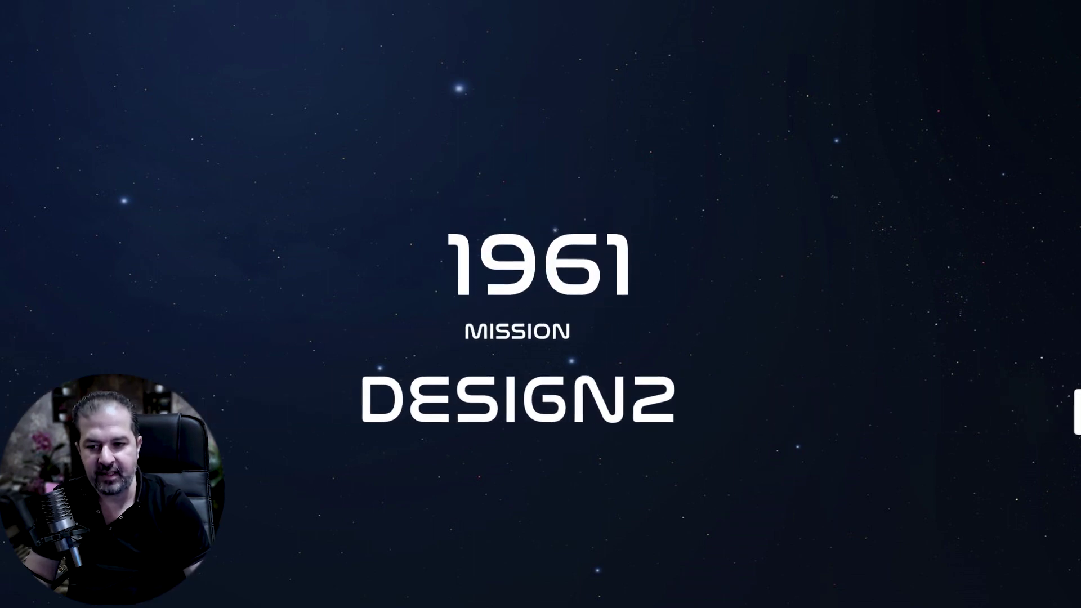